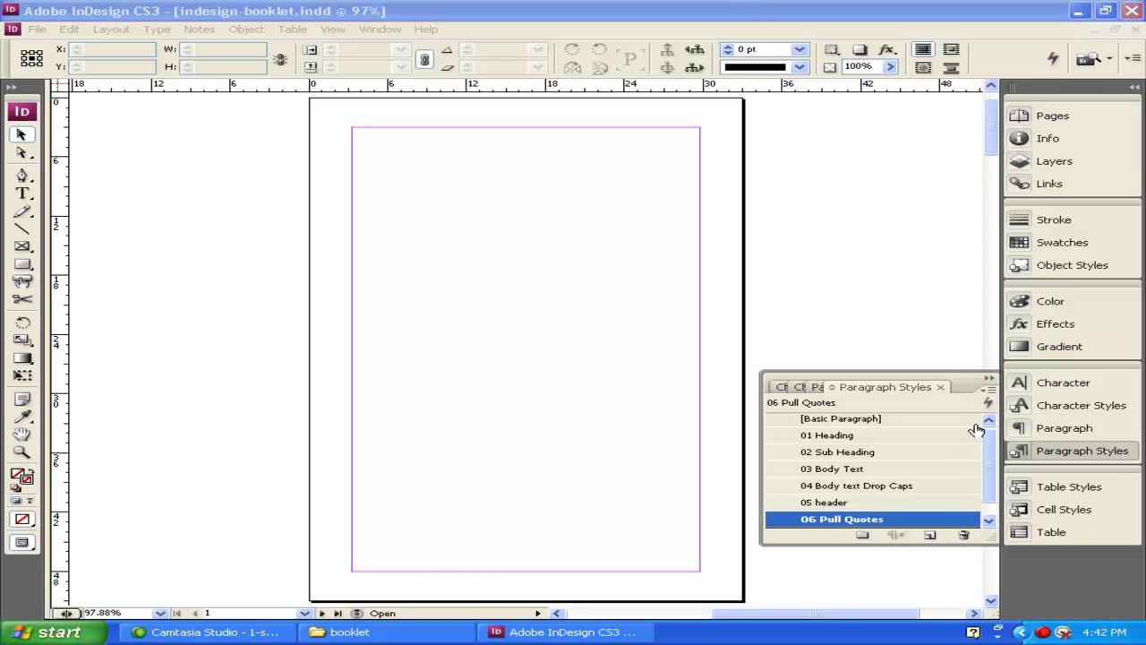
Step: Show the Pages panel listing A-Master and the booklet's 12 pages in 7 spreads
left_click(988, 381)
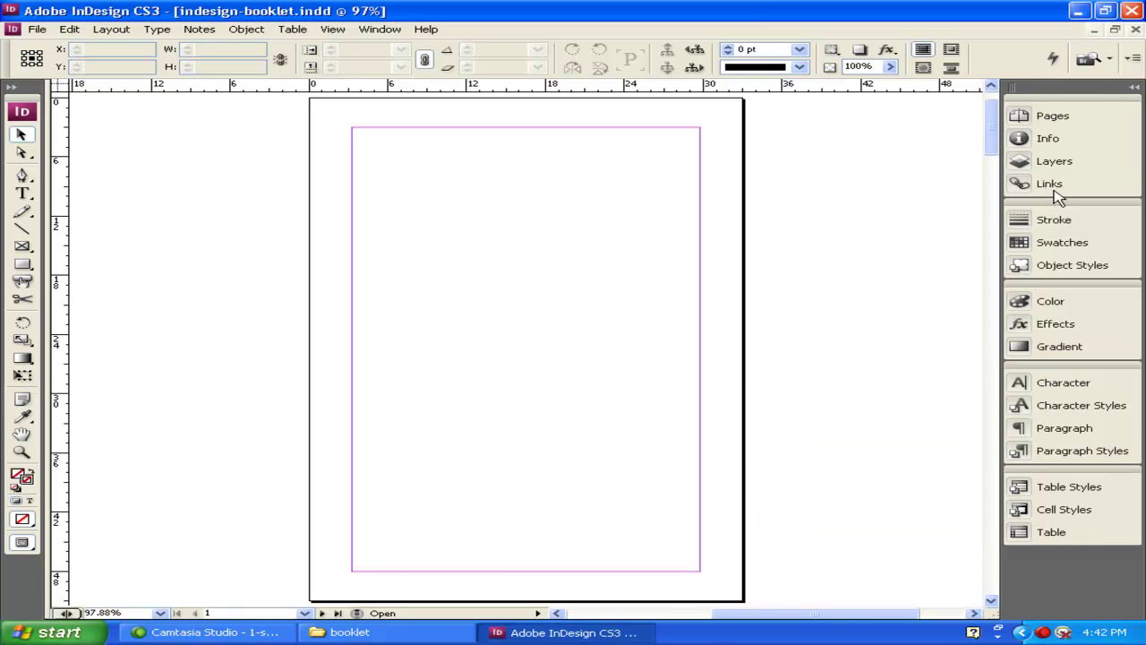
left_click(1038, 115)
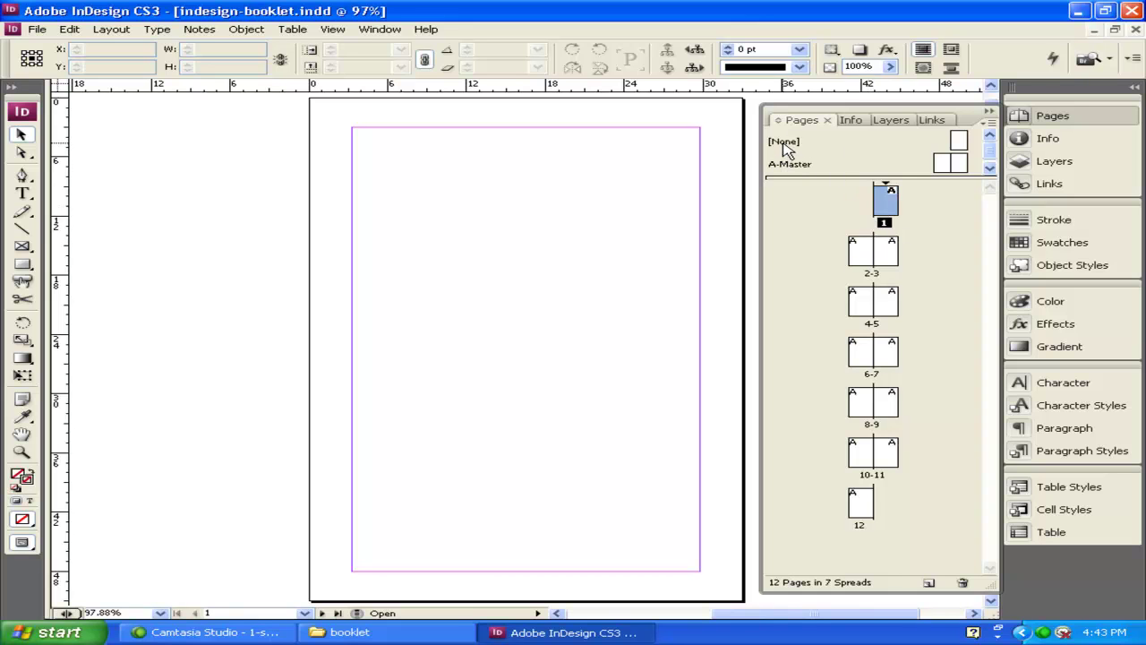
Step: Apply the [None] master to page 1 and scroll through the booklet to check it
left_click(960, 144)
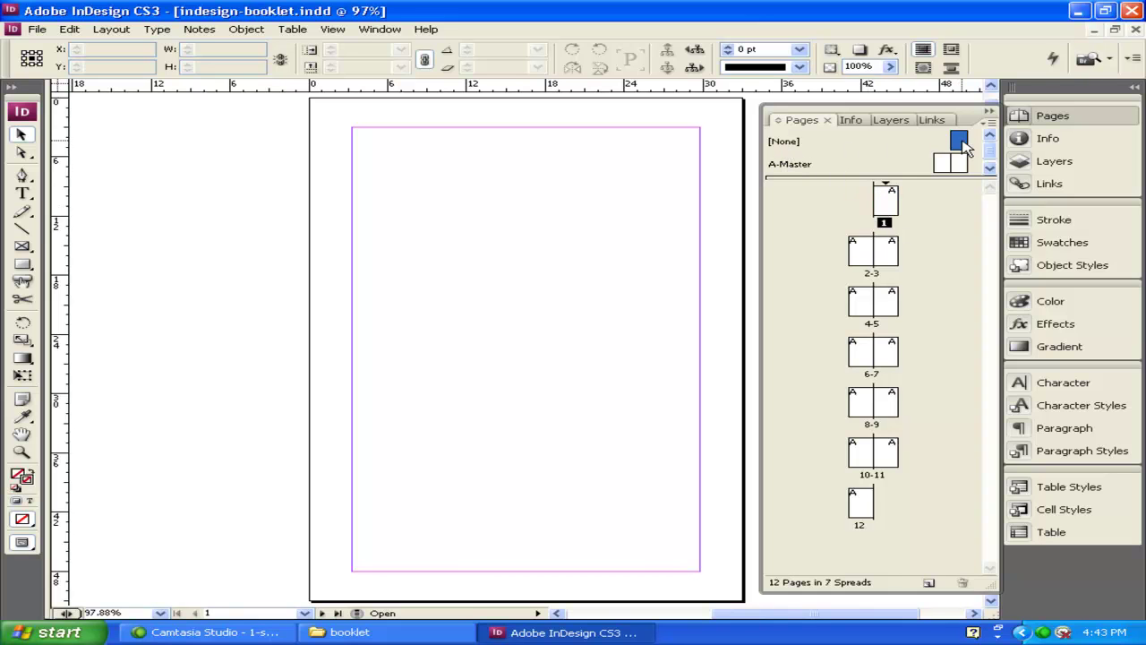
mouse_move(963, 141)
left_mouse_down()
mouse_move(925, 152)
mouse_move(881, 199)
left_mouse_up()
scroll(698, 267, "down", 10)
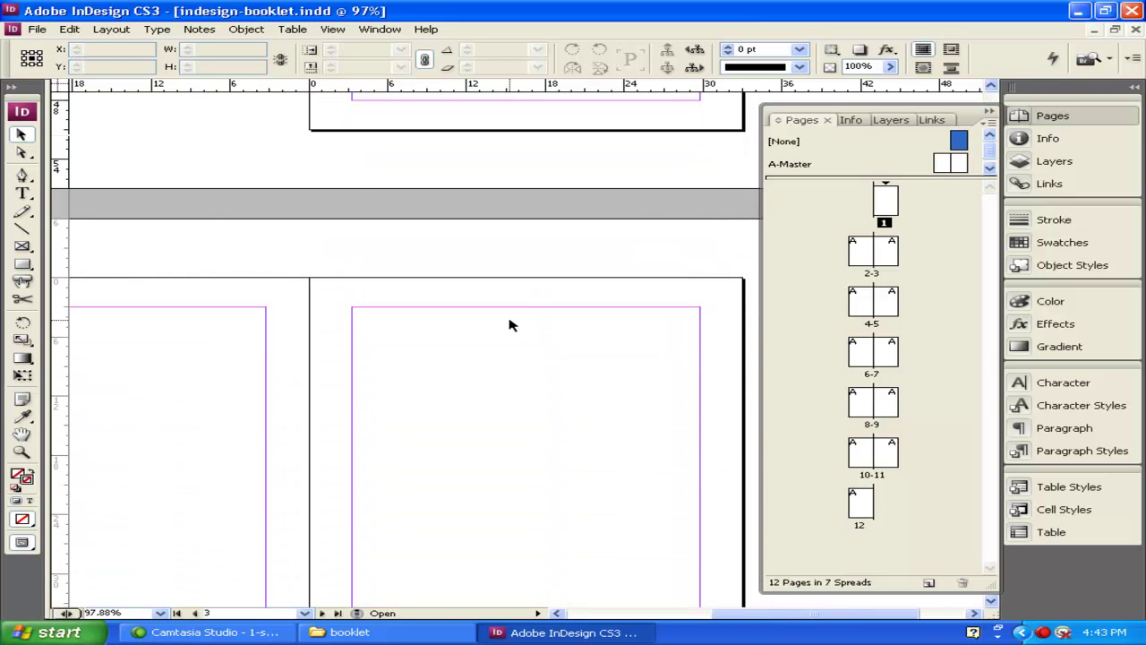
scroll(433, 424, "down", 8)
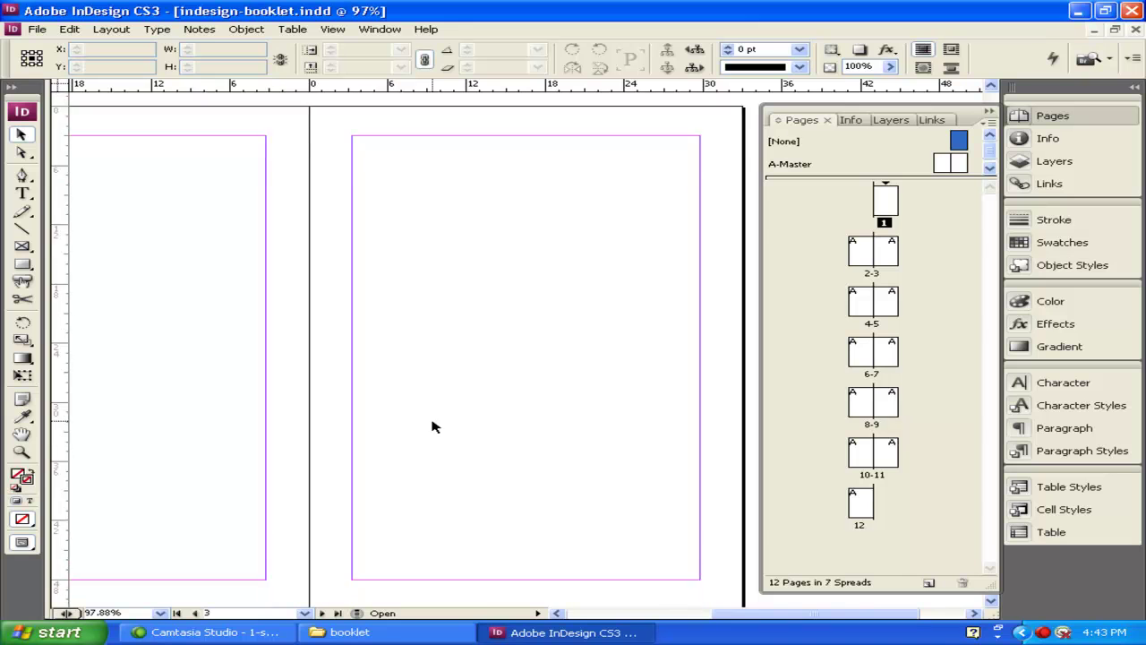
scroll(425, 429, "up", 5)
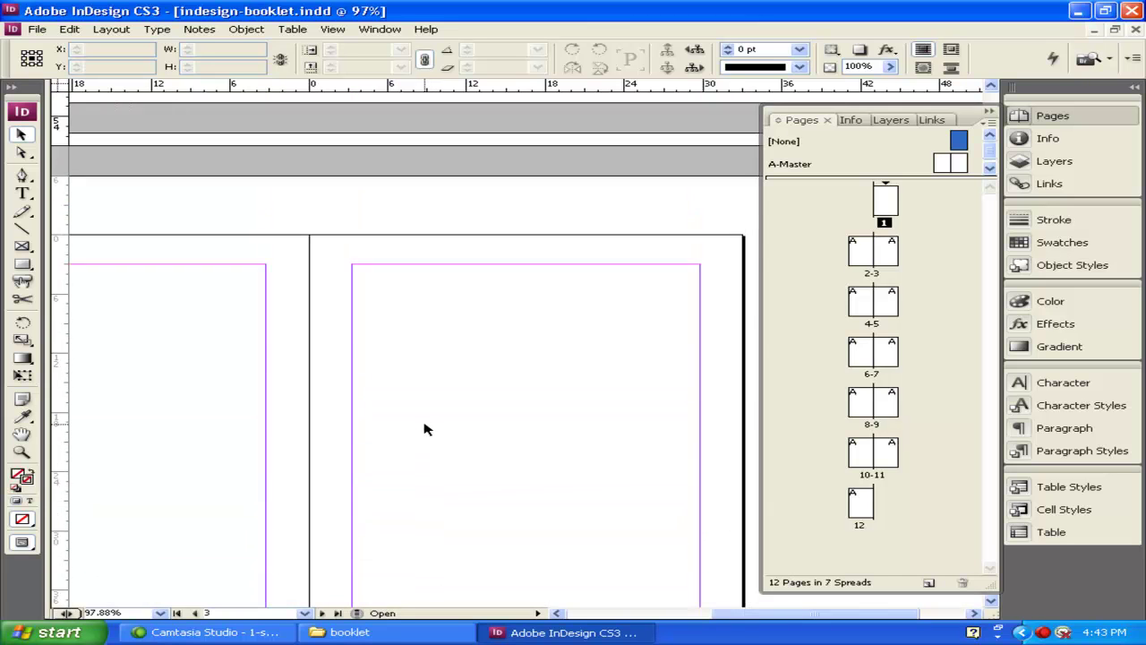
scroll(426, 427, "up", 3)
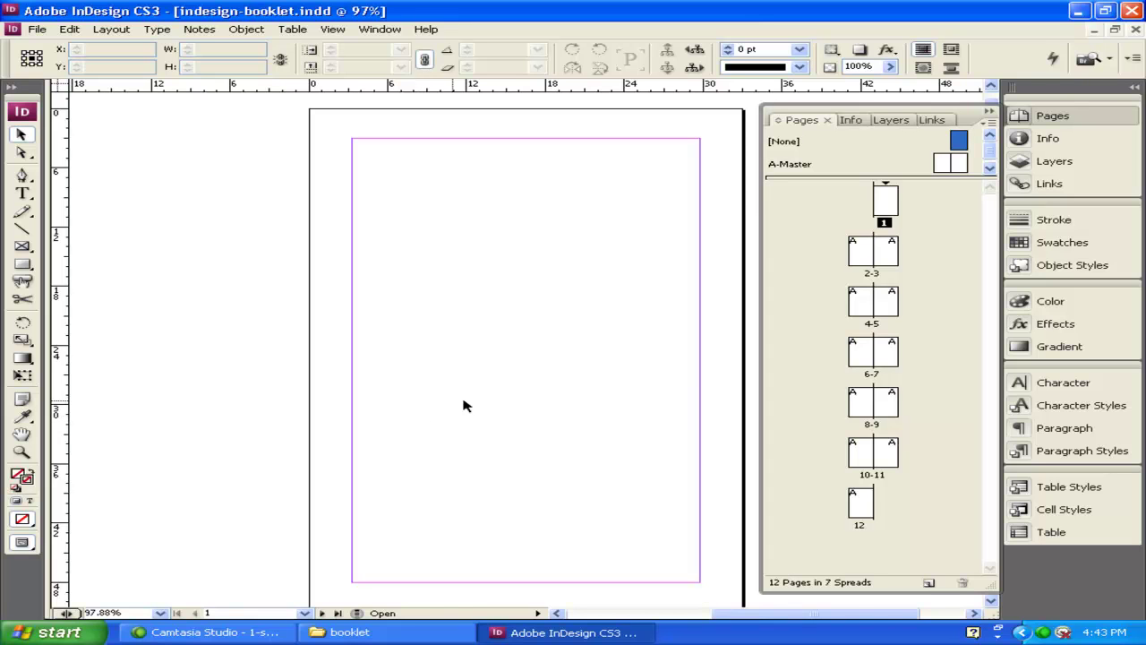
Step: Open the A-Master spread and draw a horizontal line near its left page's top margin
left_click(944, 165)
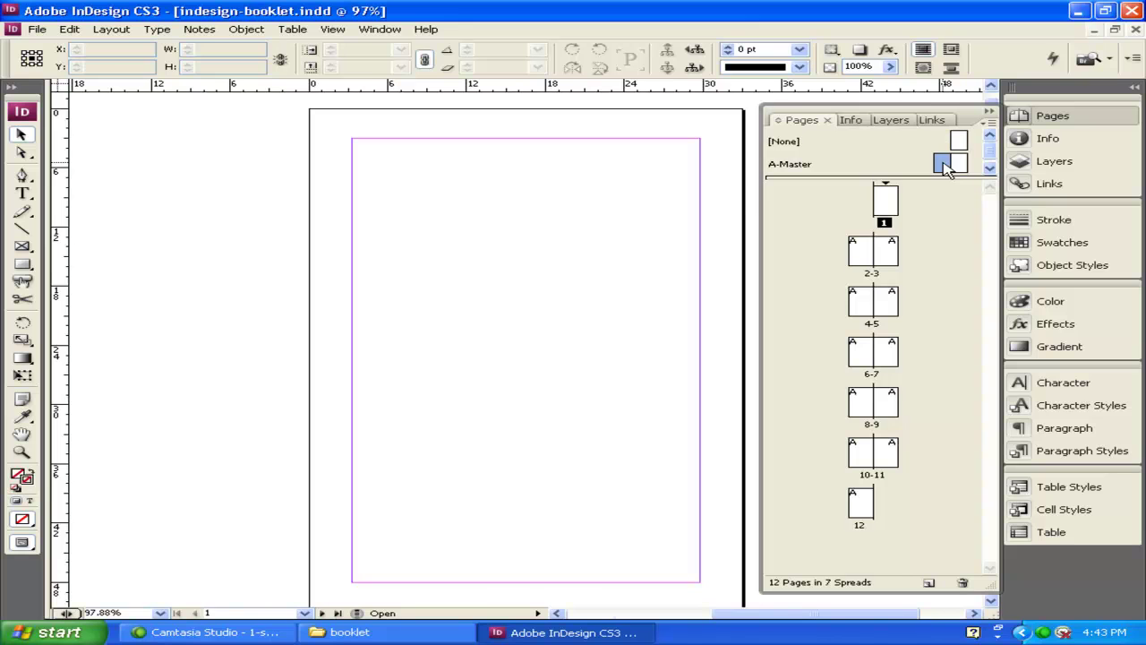
double_click(943, 165)
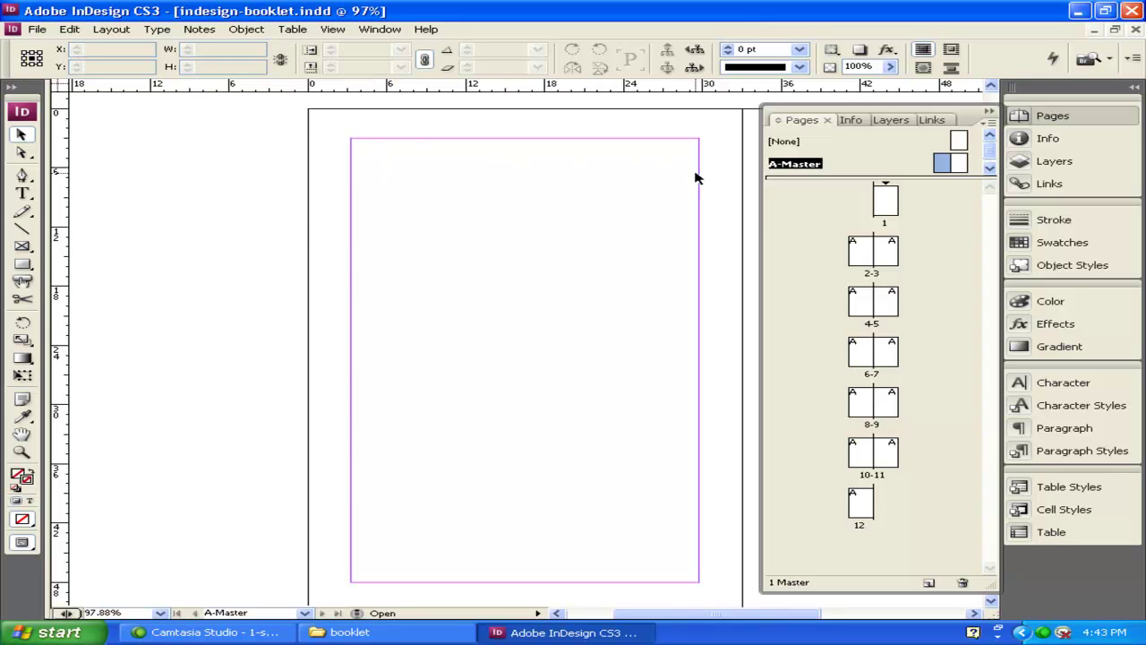
left_click(19, 228)
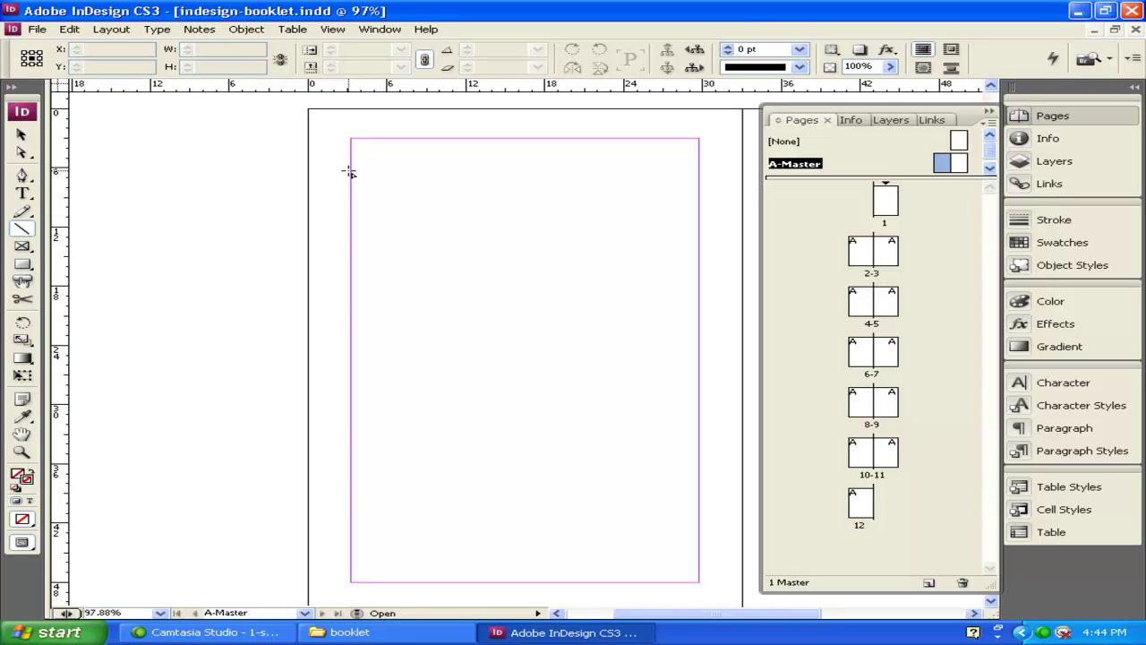
left_click_drag(351, 169, 624, 229)
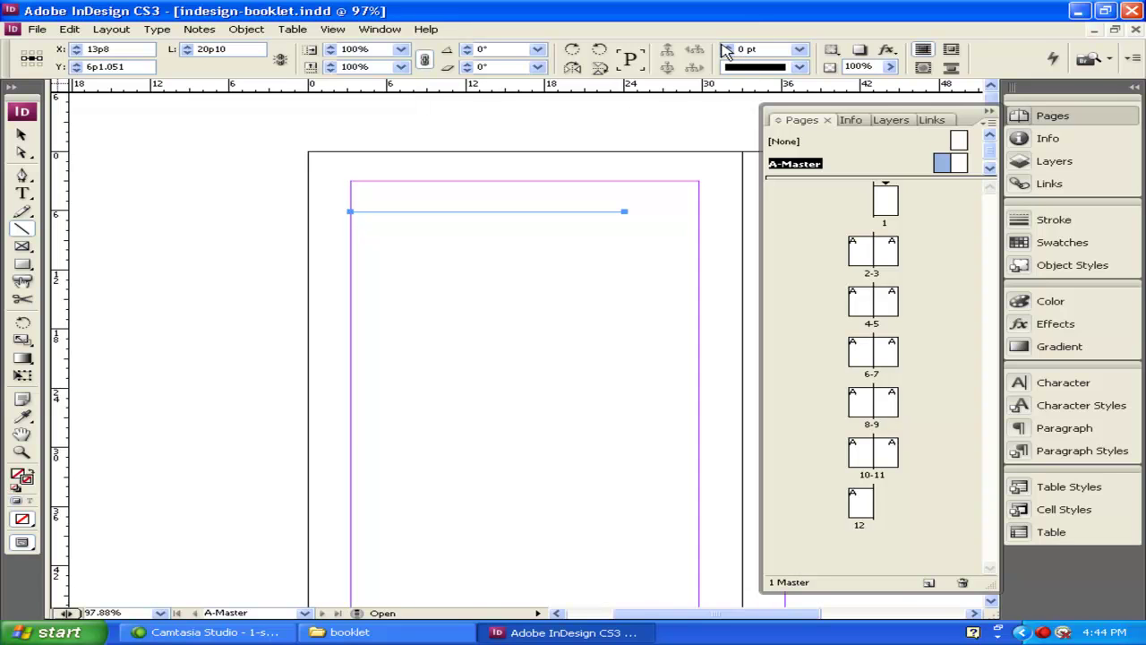
Step: Set the header line's stroke weight to 2 pt
left_click(727, 47)
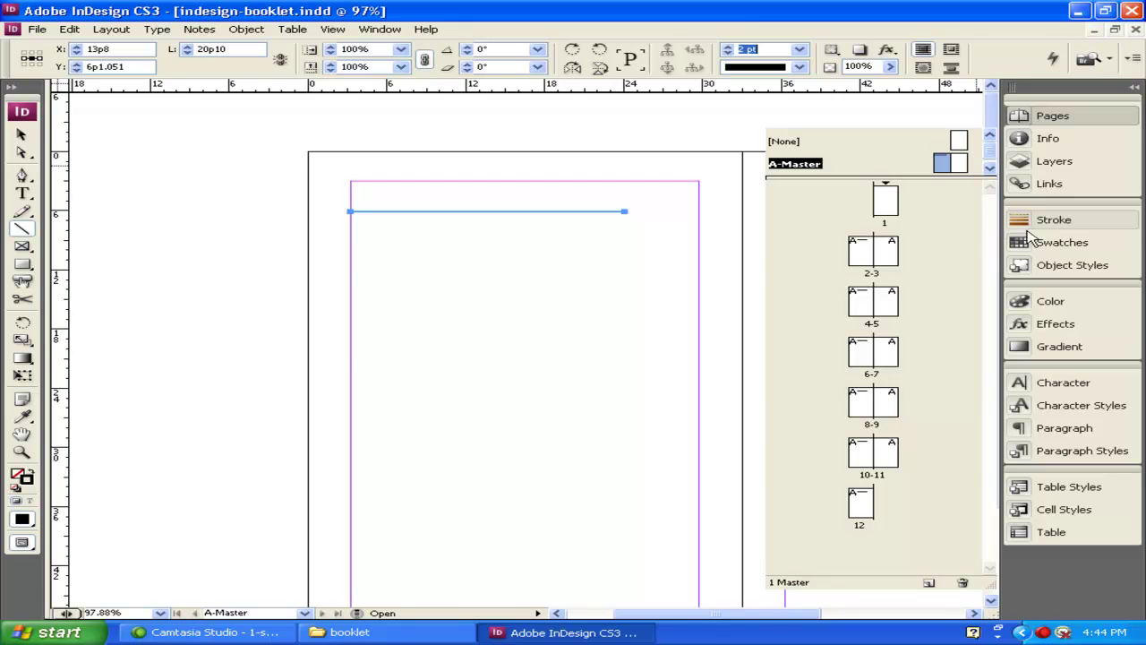
left_click(1061, 225)
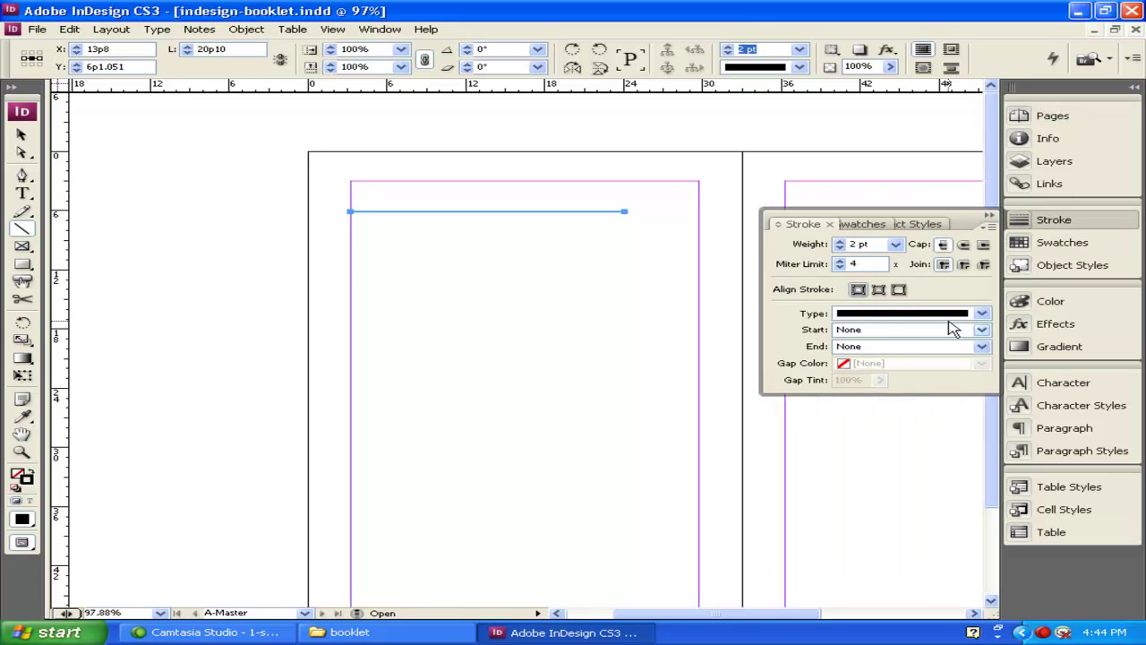
left_click(989, 217)
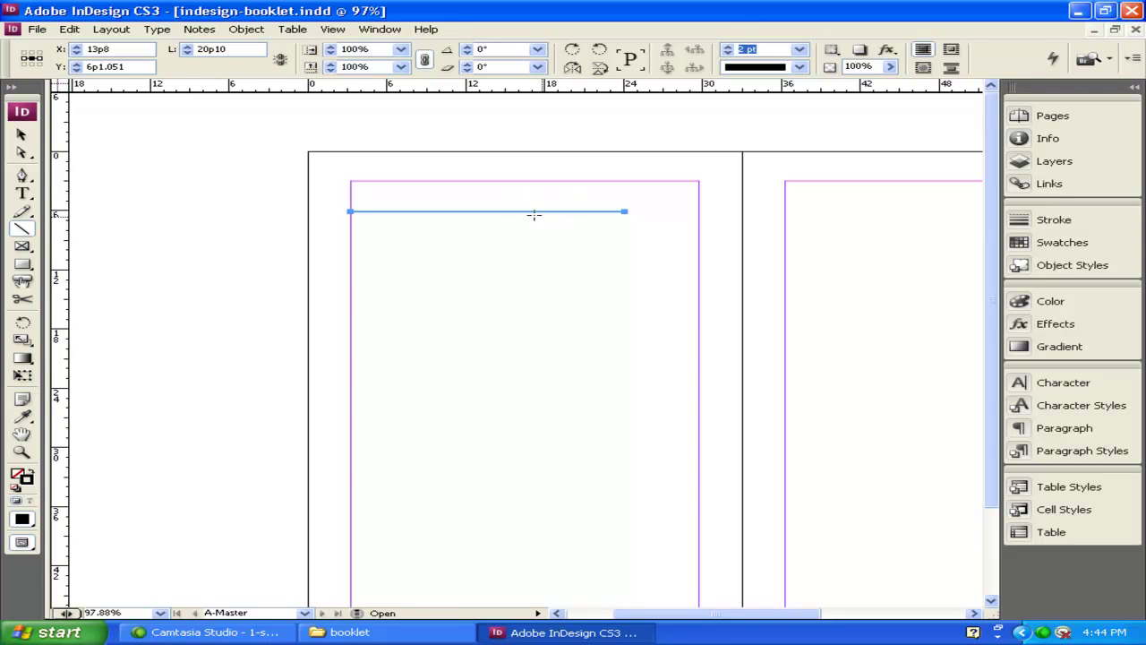
left_click(23, 135)
Step: Type 'Title of Document' in a top-left text frame and nudge it just above the header line
left_click(278, 177)
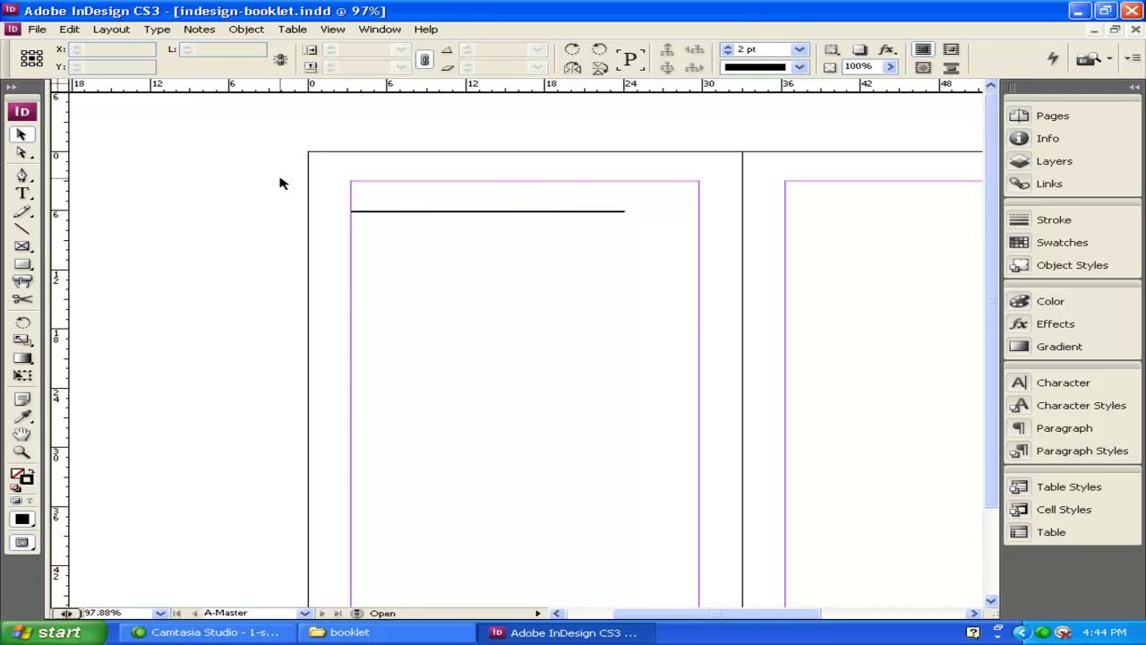
left_click(23, 193)
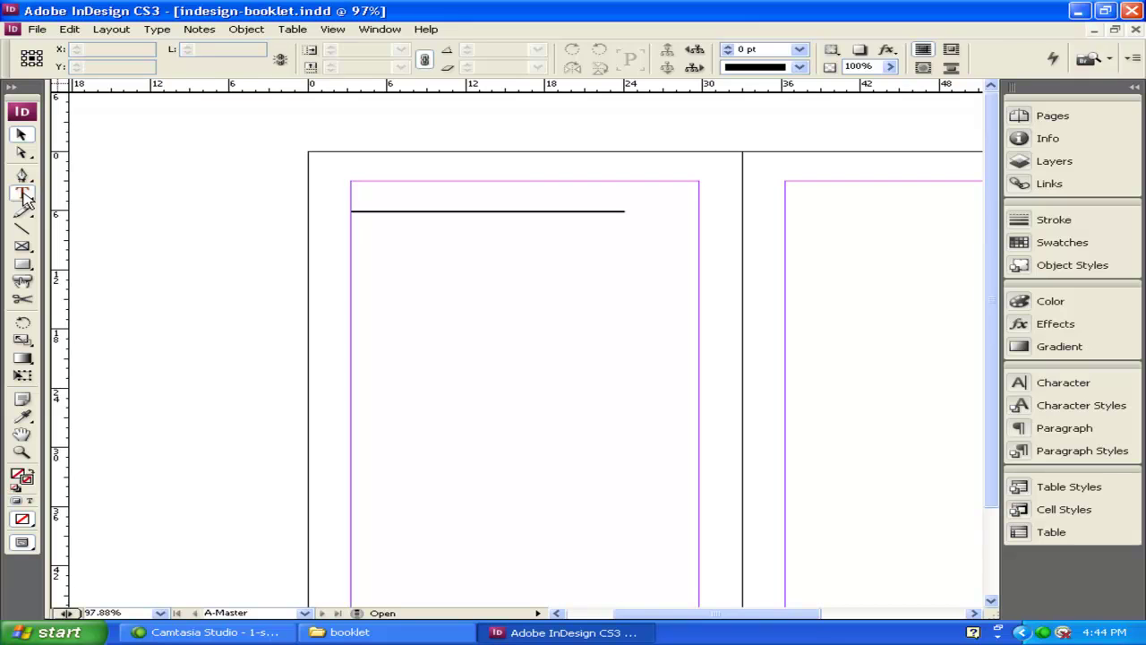
left_click_drag(351, 187, 537, 207)
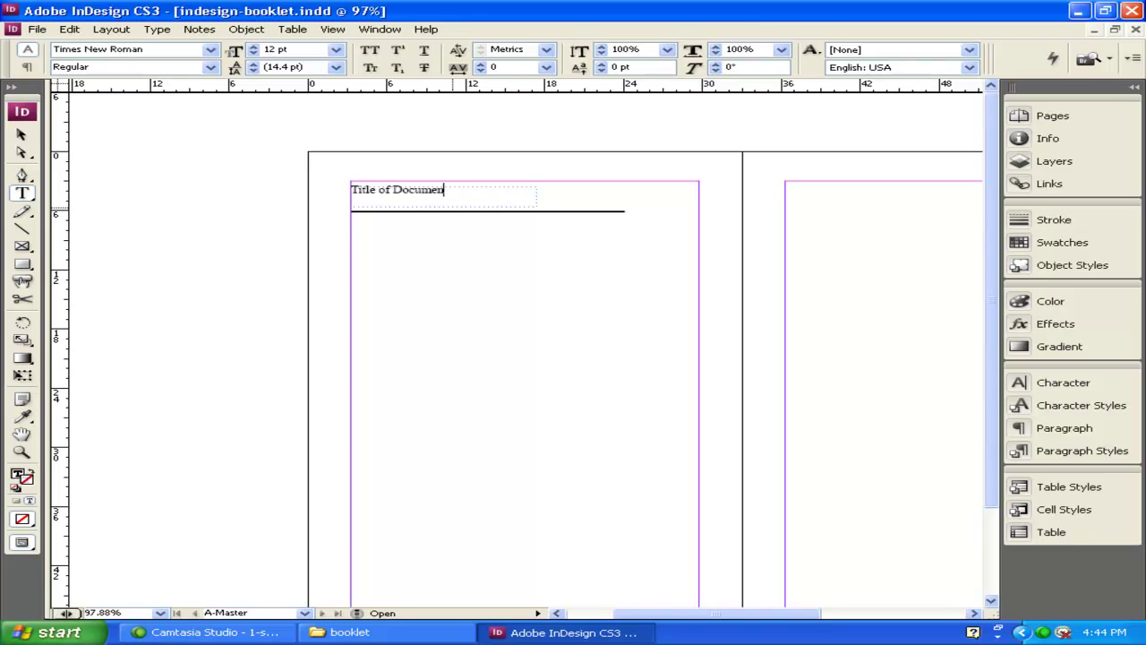
type("t")
left_click(17, 136)
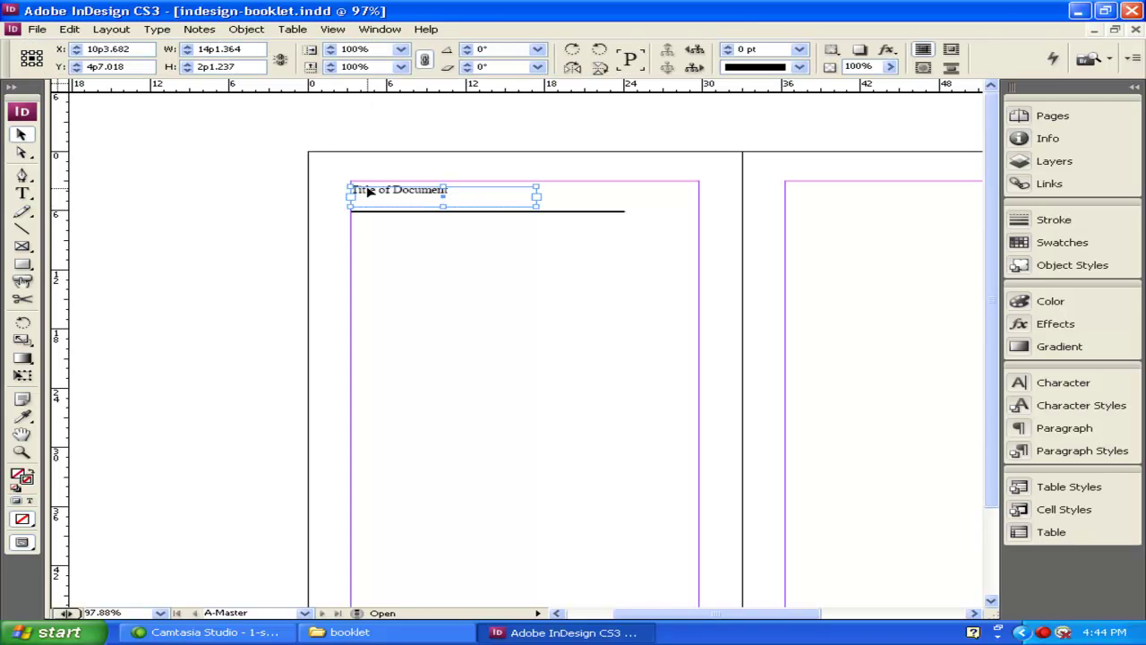
left_click_drag(367, 191, 371, 205)
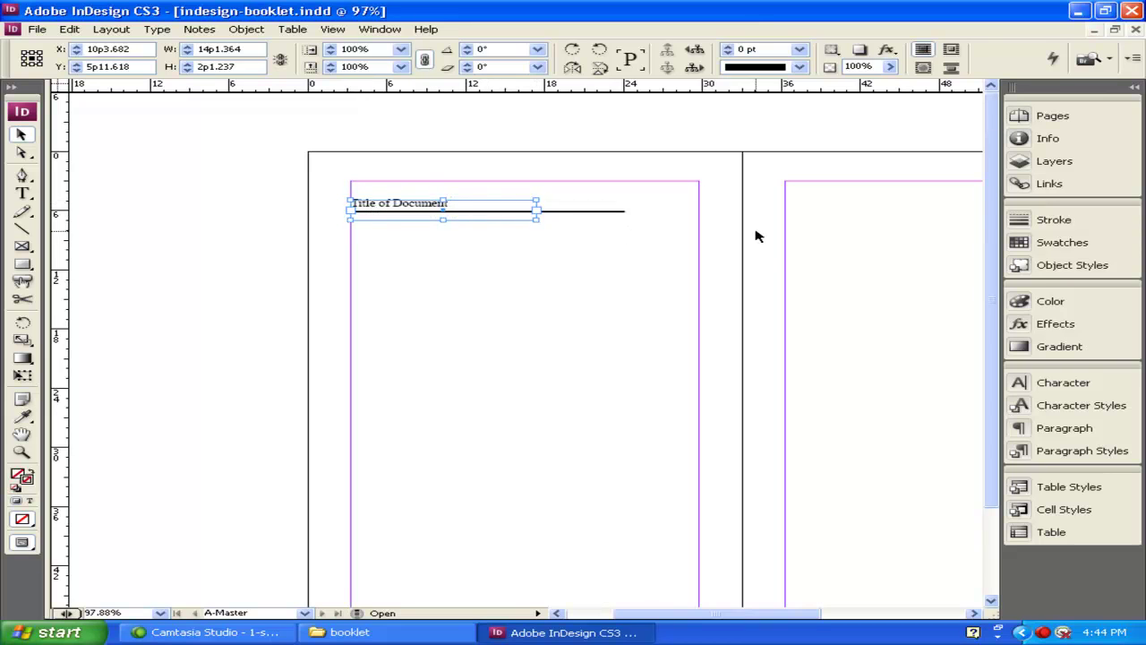
Step: Go to spread 2-3 and confirm page 2 inherits the title header and rule
left_click(1045, 117)
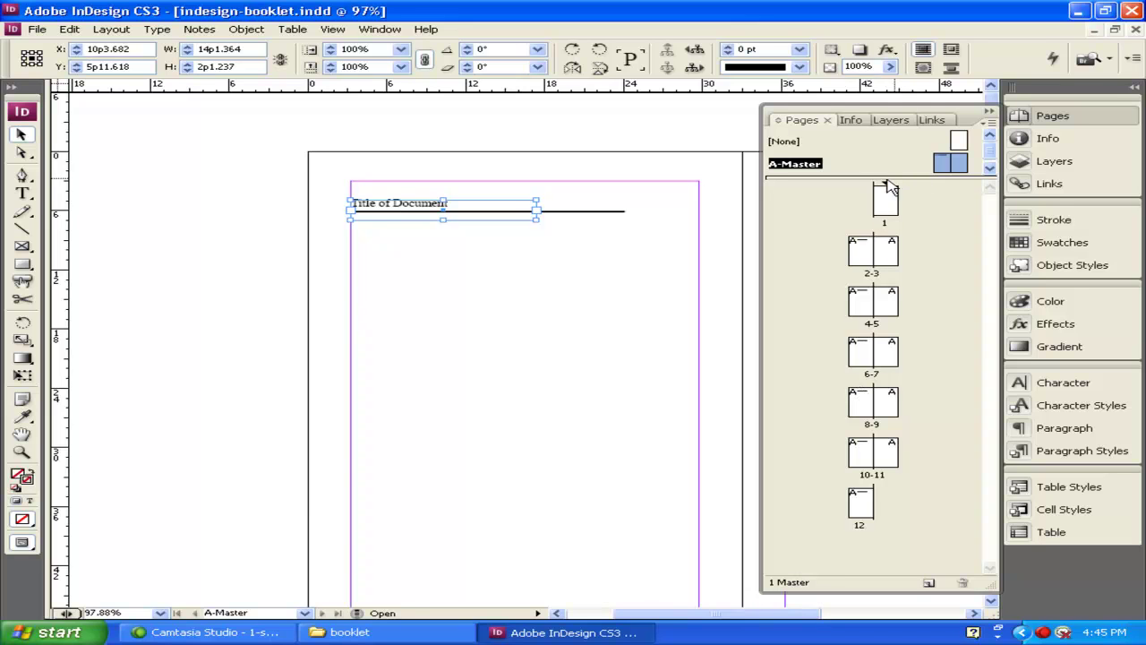
double_click(861, 253)
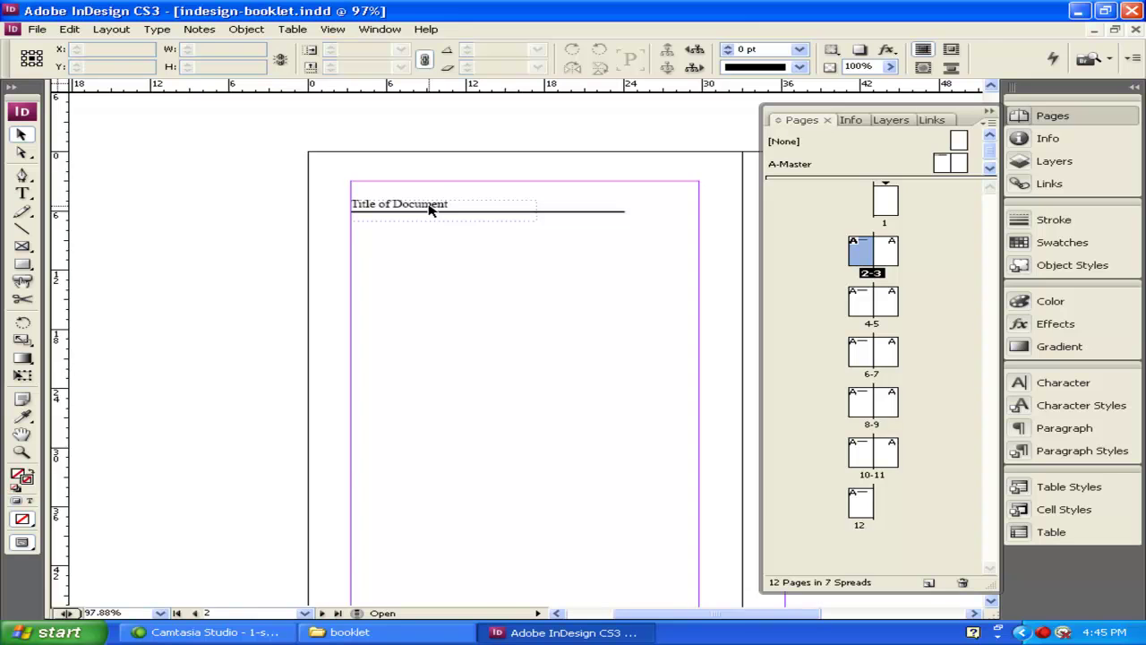
scroll(429, 208, "down", 10)
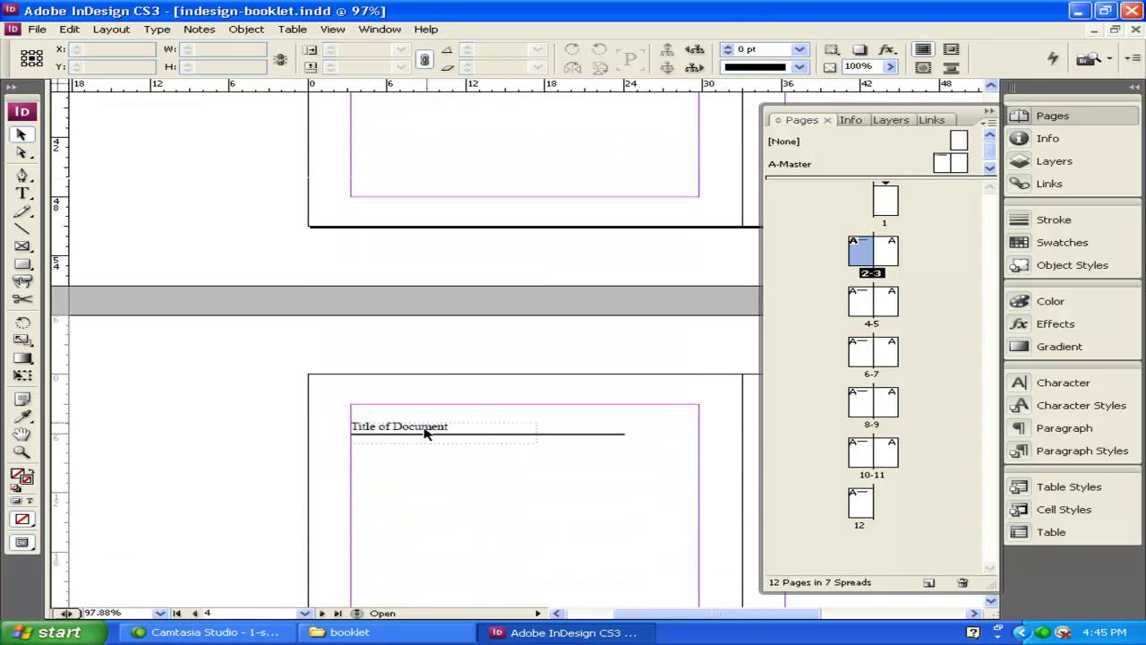
scroll(422, 439, "down", 10)
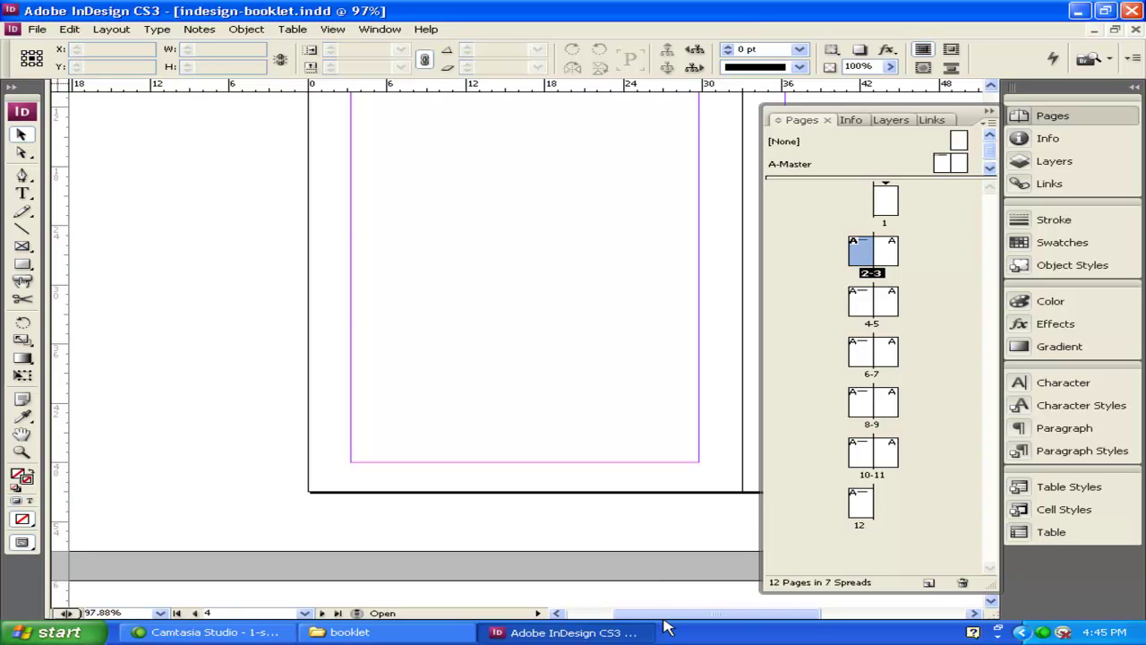
left_click_drag(662, 614, 780, 606)
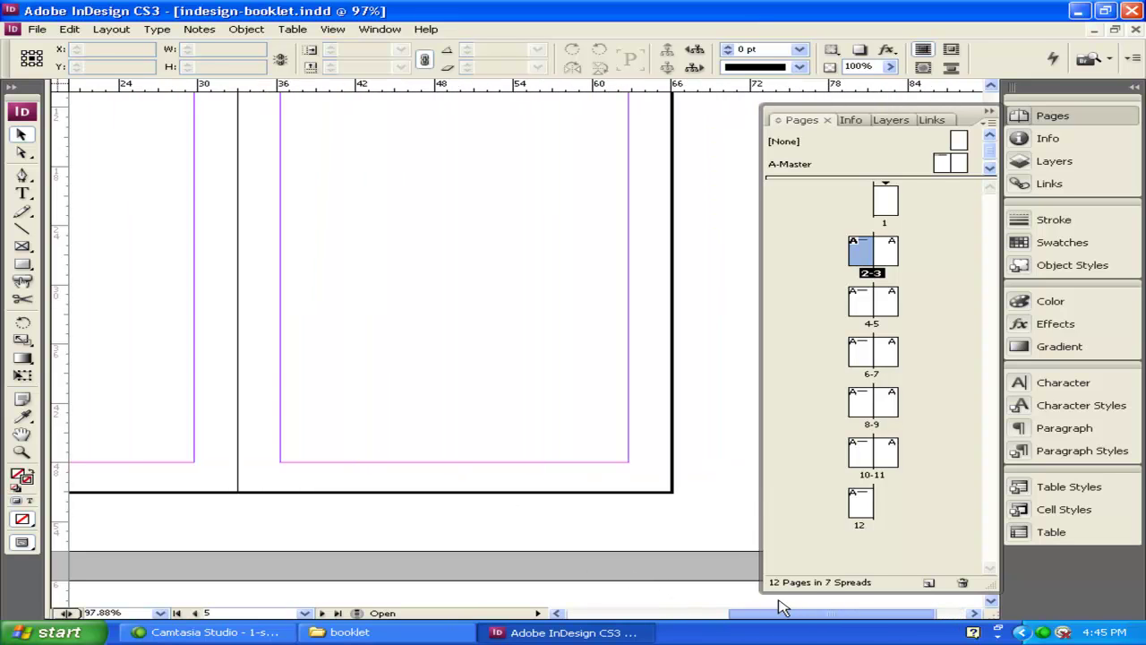
scroll(456, 488, "up", 8)
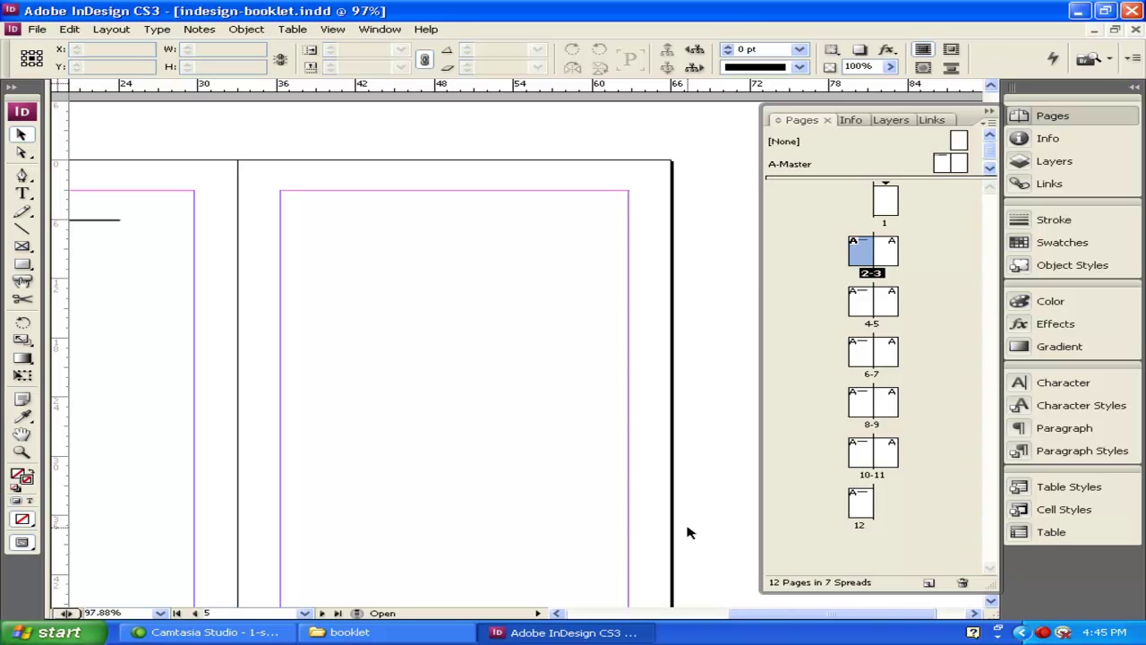
left_click_drag(779, 614, 653, 612)
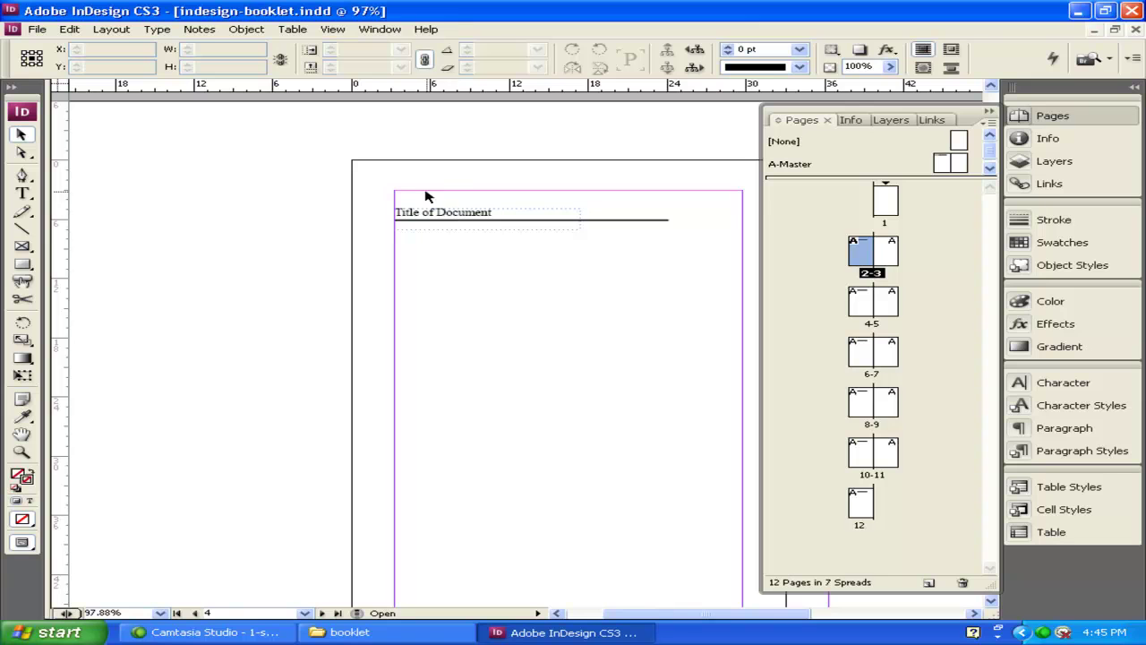
left_click(891, 253)
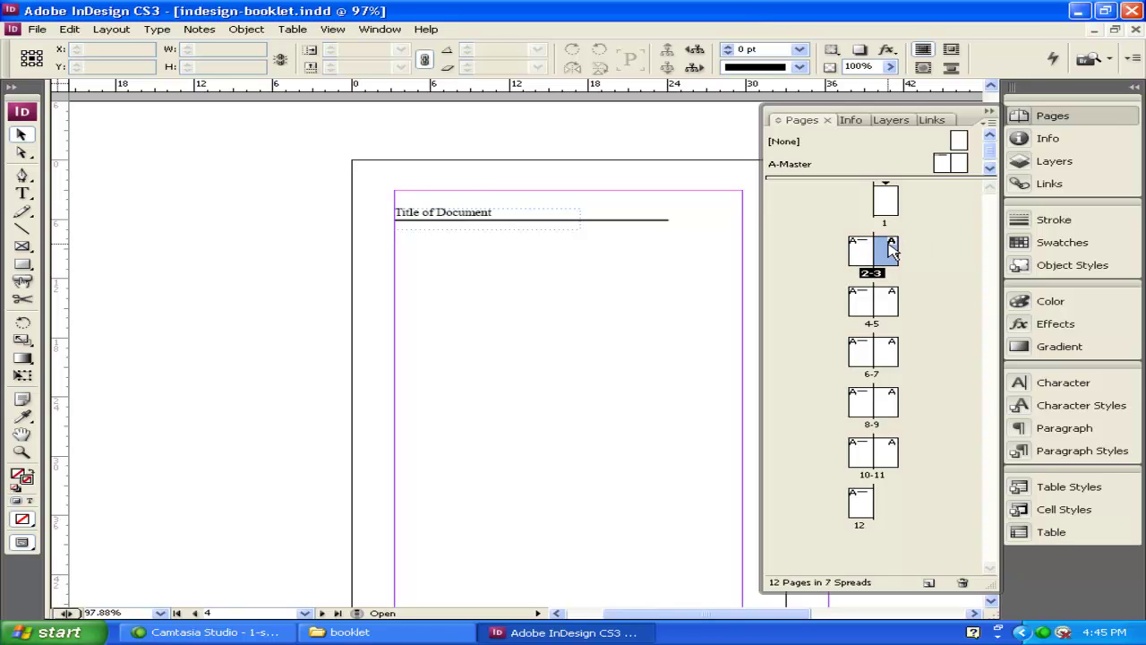
Step: Back on A-Master, draw a text frame reading 'Page' along the right page's bottom margin
double_click(959, 163)
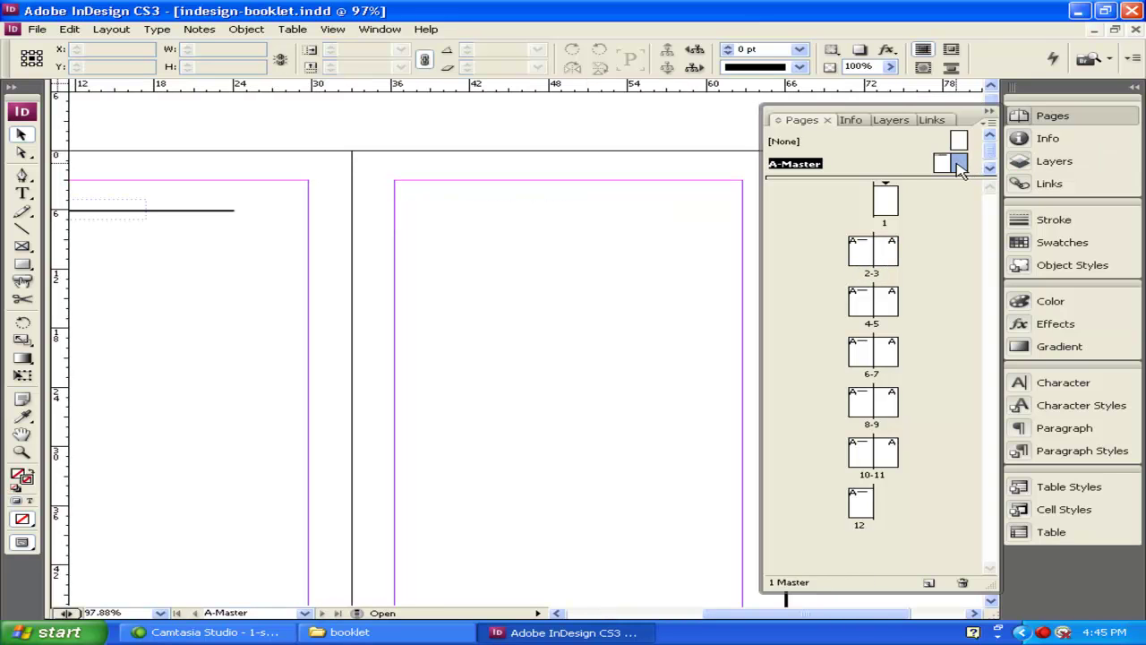
scroll(599, 281, "down", 2)
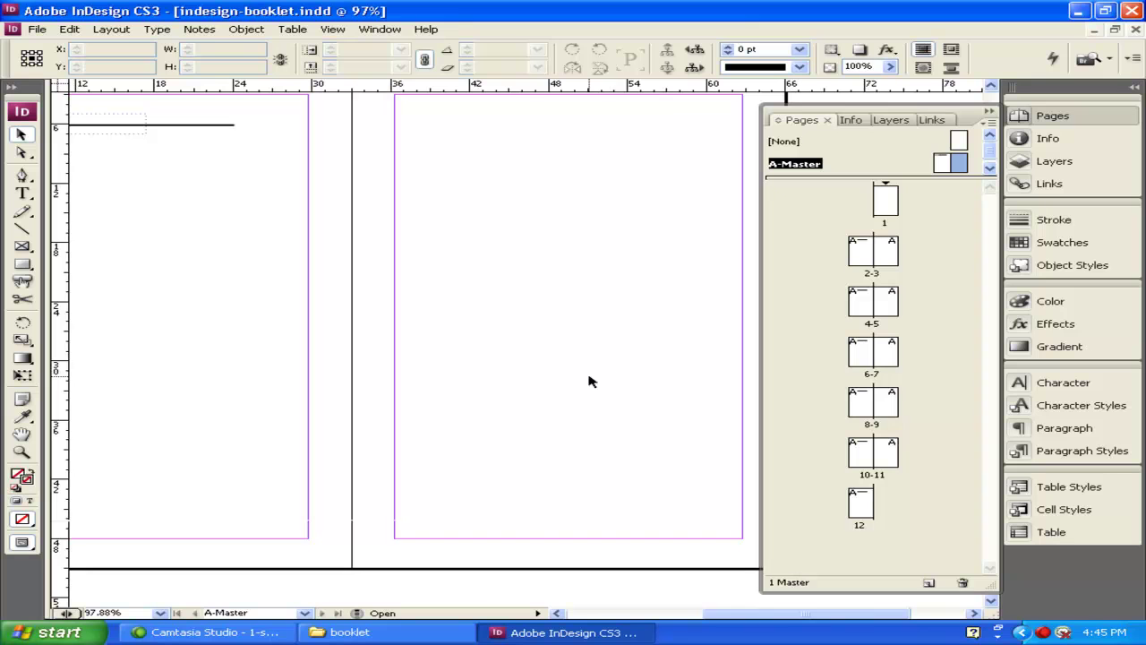
left_click(23, 193)
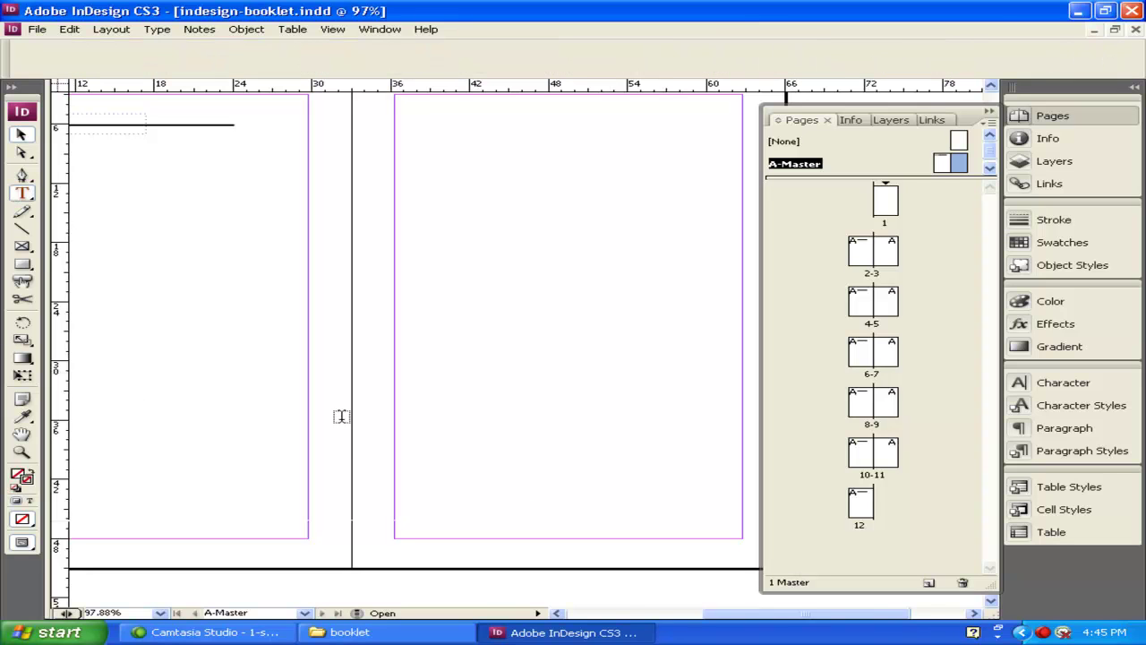
left_click_drag(394, 510, 742, 538)
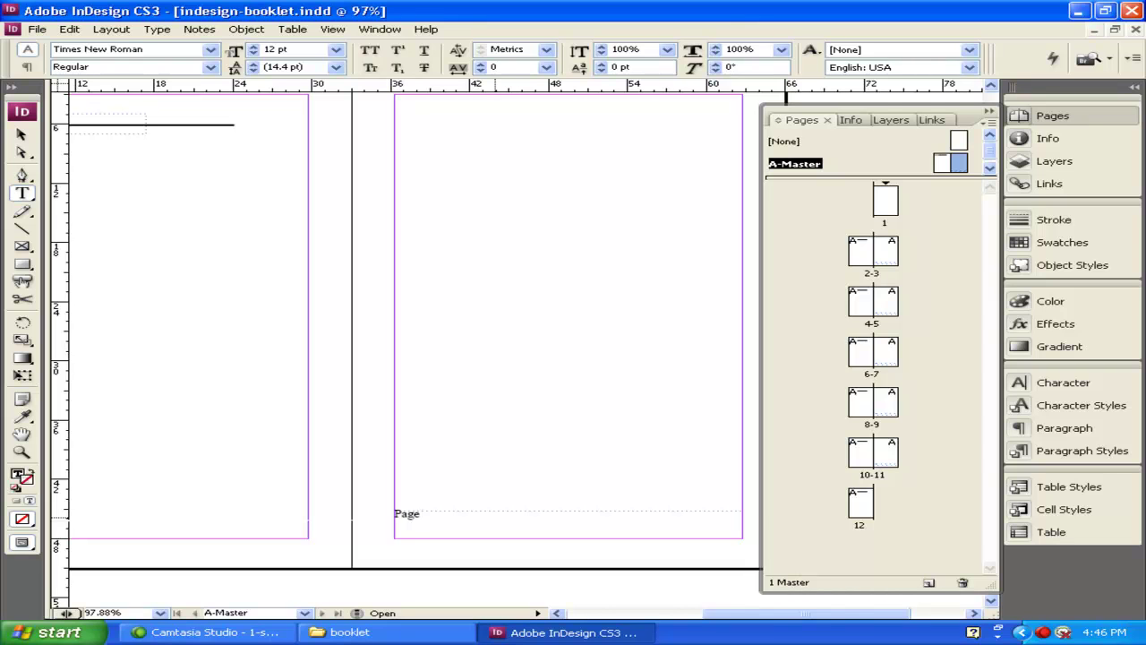
Step: Insert a Current Page Number marker after 'Page' so the footer reads 'Page A'
right_click(459, 518)
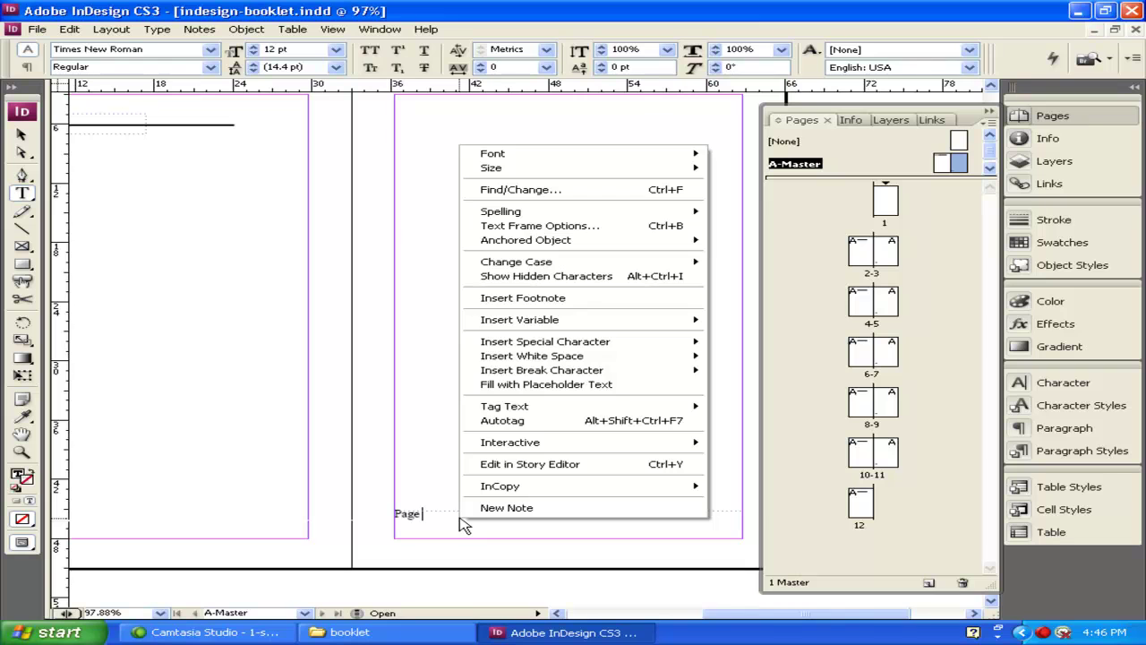
left_click(442, 512)
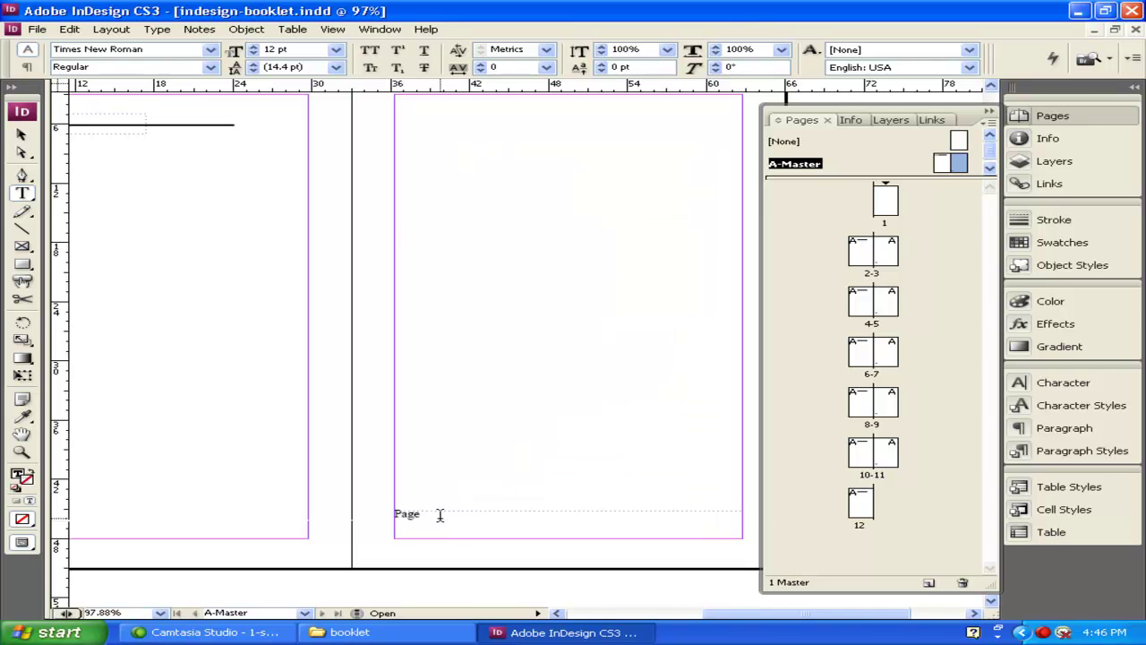
right_click(440, 515)
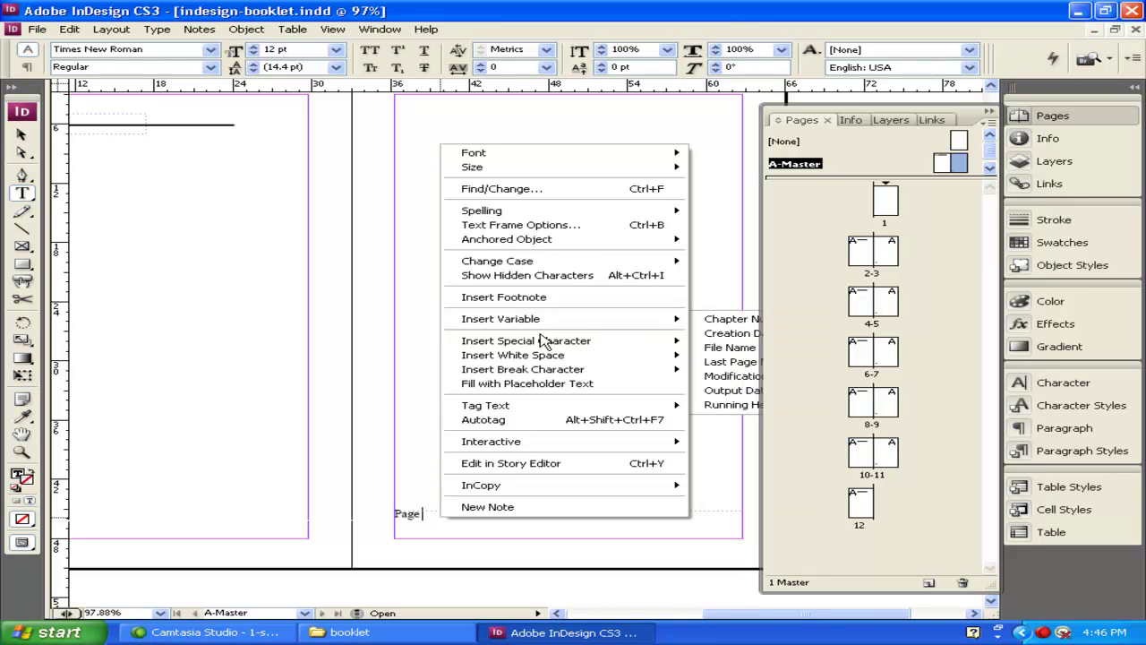
mouse_move(560, 342)
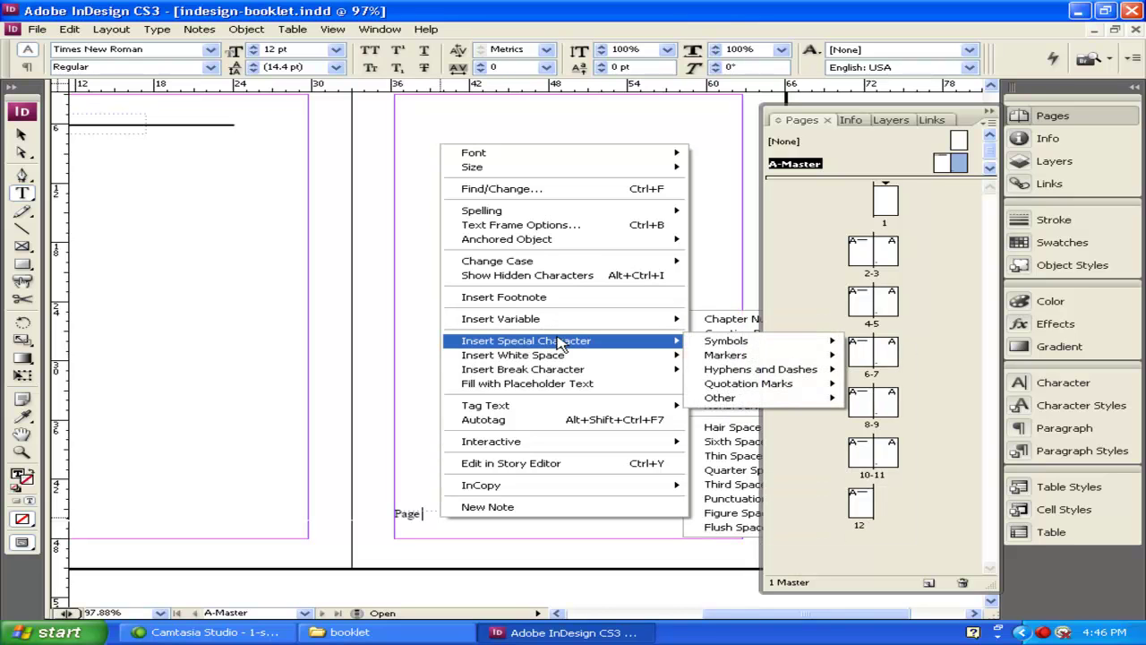
mouse_move(752, 402)
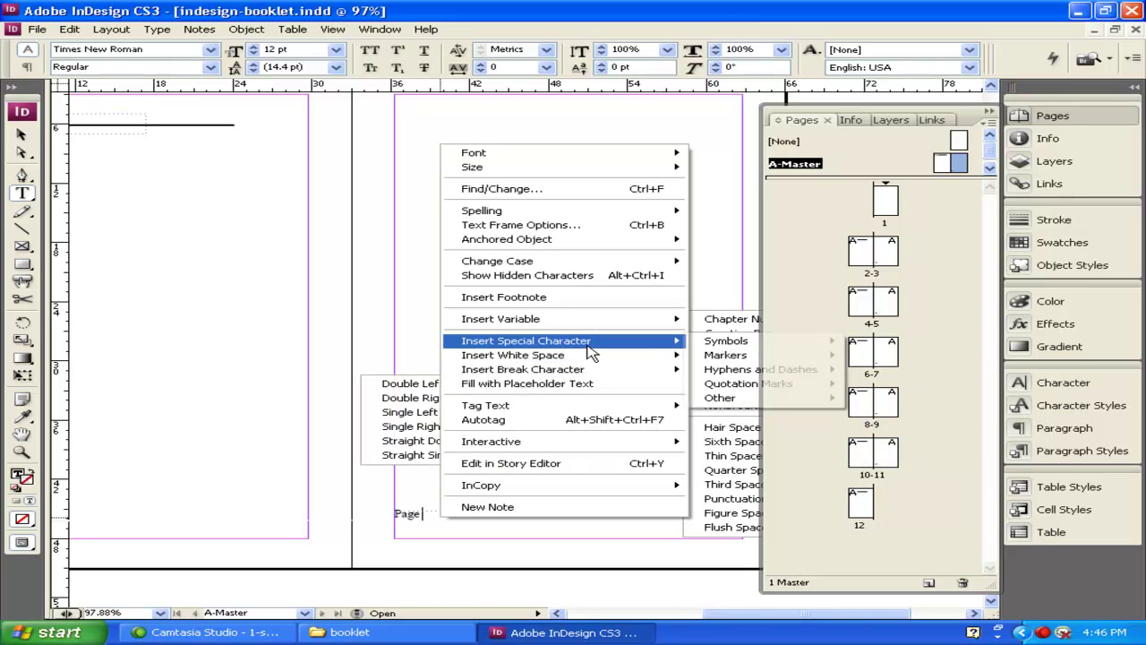
key("Escape")
key("Escape")
right_click(425, 514)
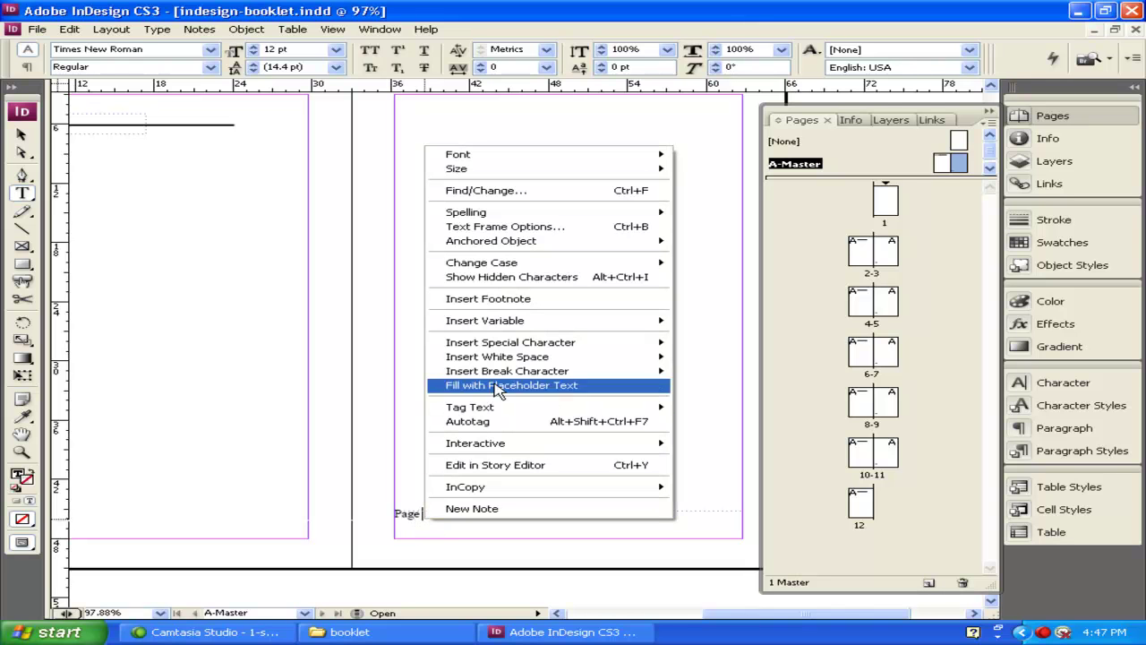
mouse_move(517, 348)
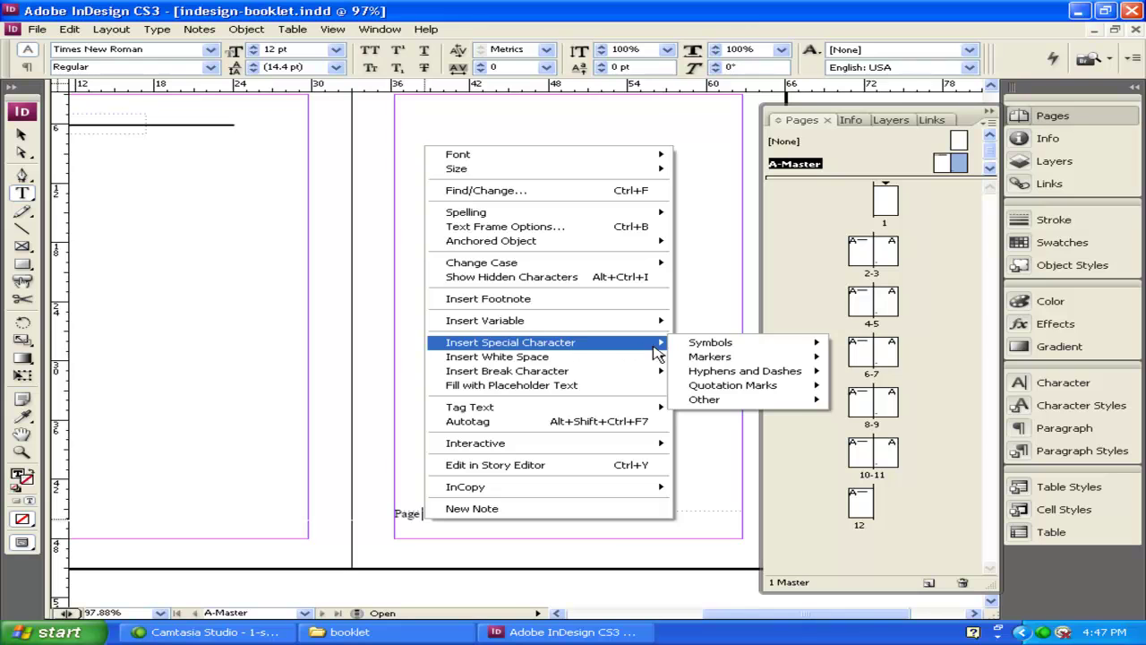
mouse_move(716, 358)
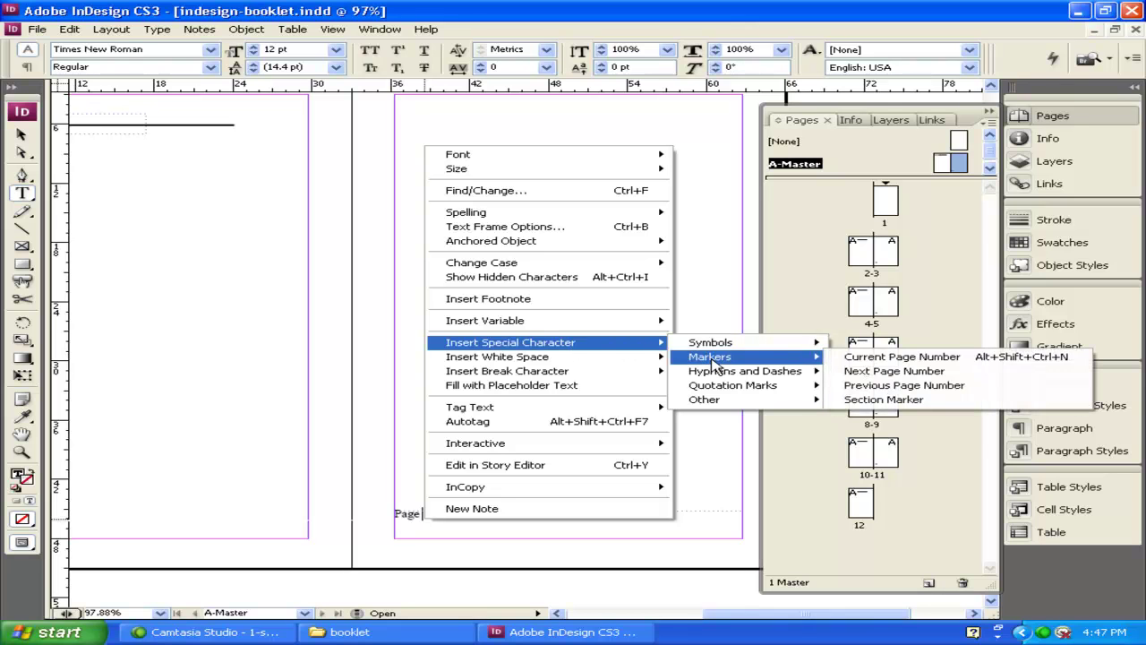
left_click(875, 358)
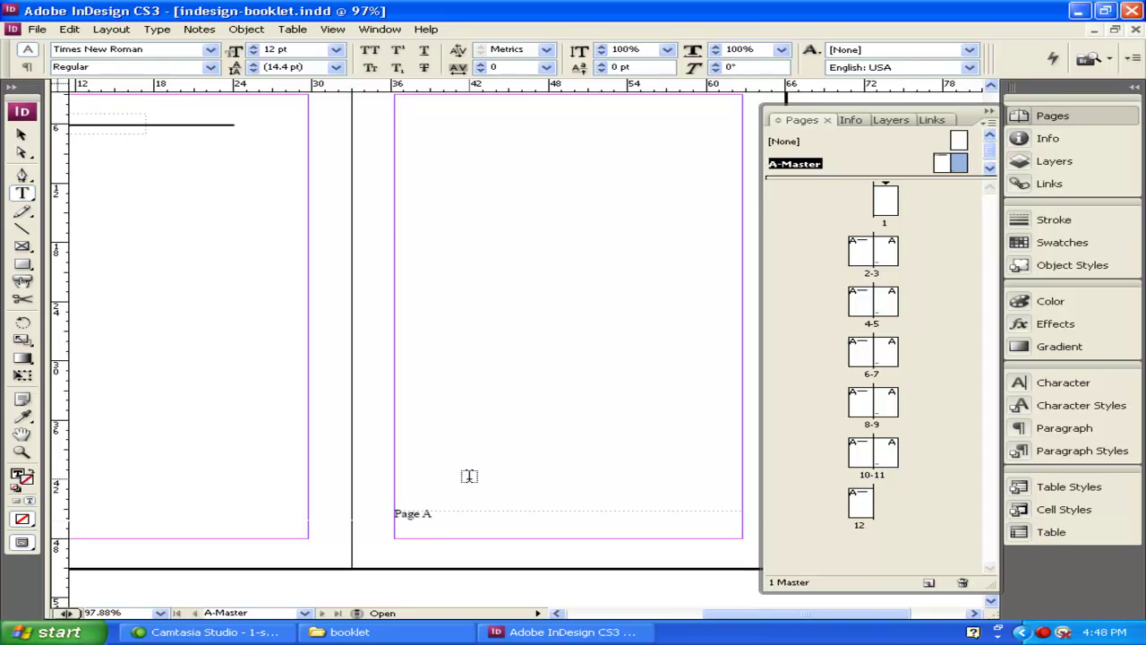
Step: Give the 'Page A' footer paragraph Align Center alignment in its frame
left_click_drag(434, 517, 394, 513)
left_click(27, 69)
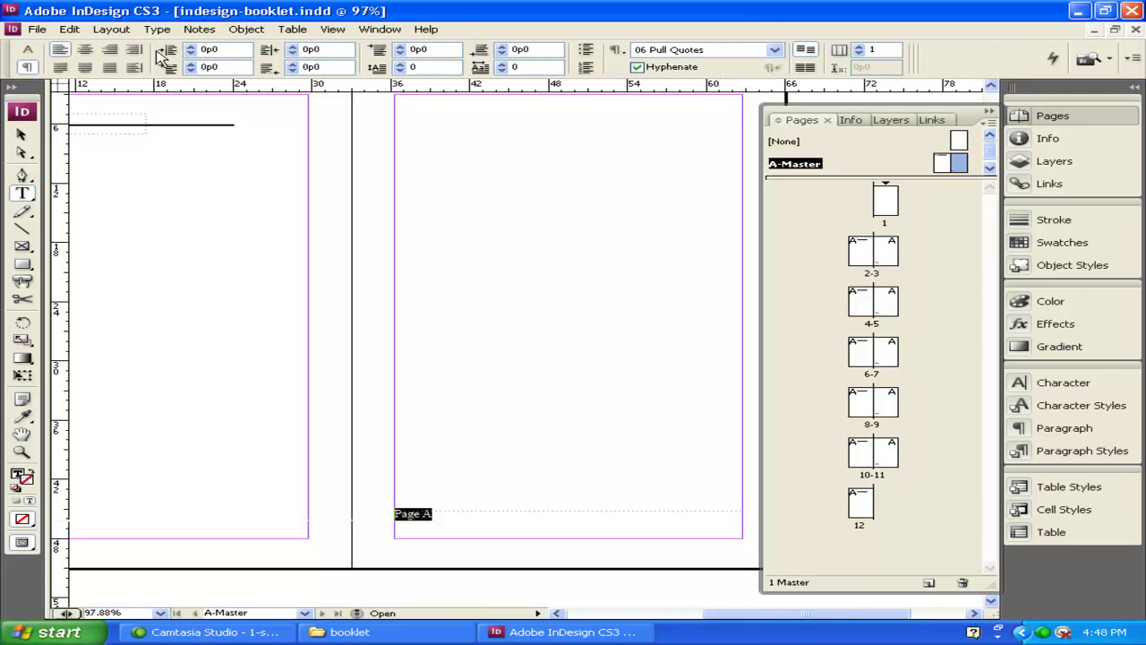
left_click(84, 50)
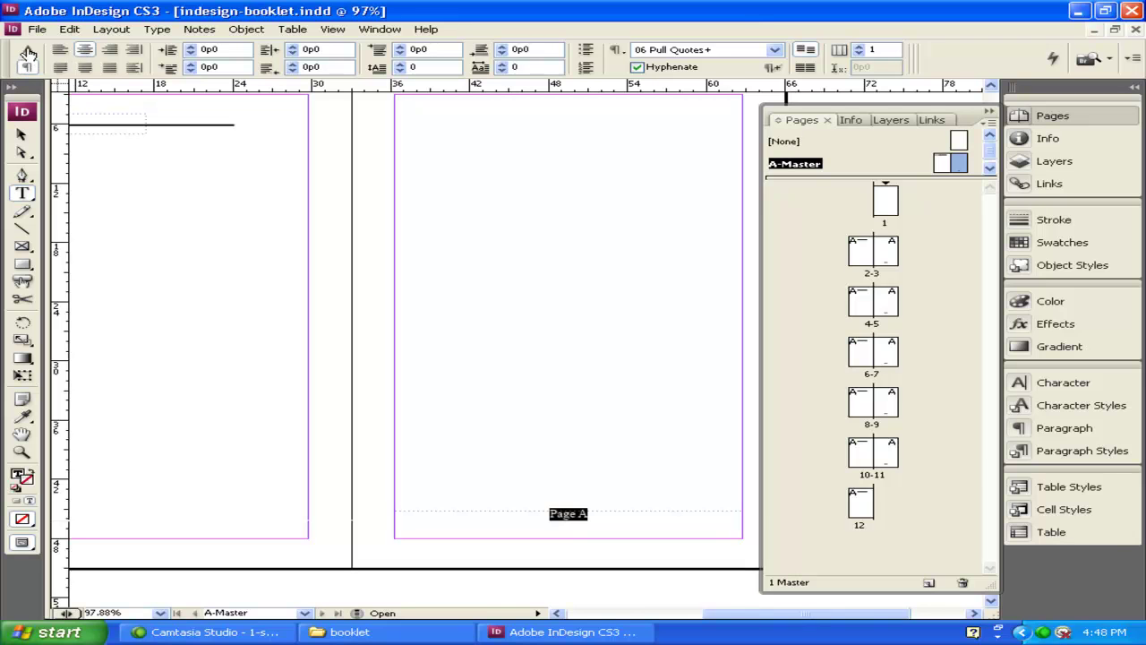
left_click(28, 51)
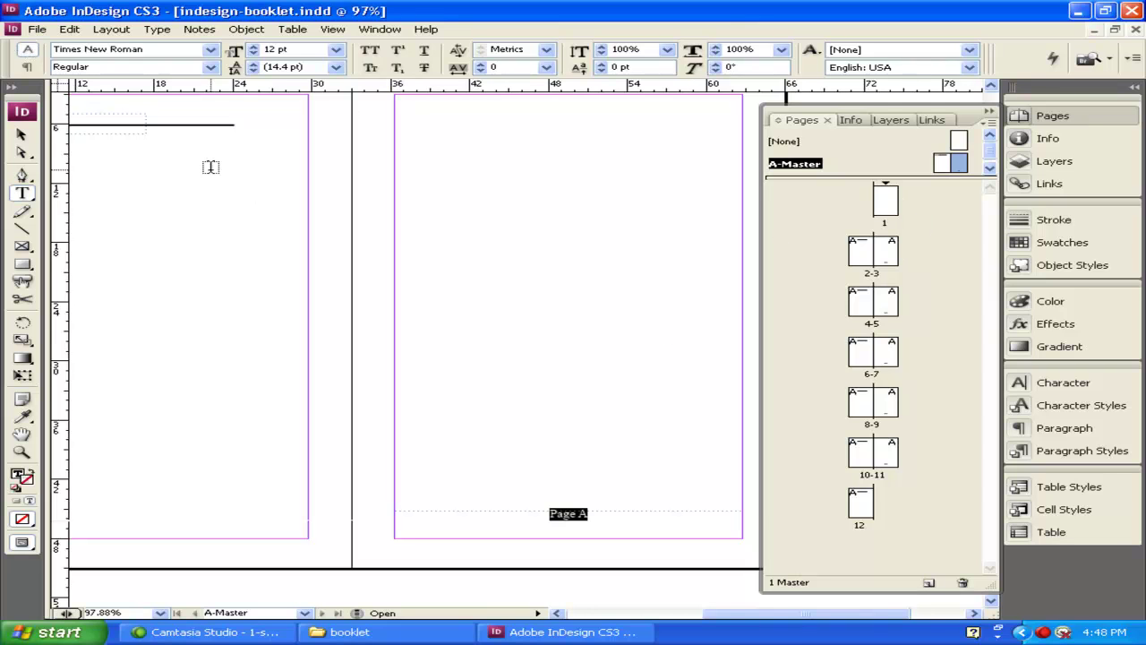
Step: Return to page 1 and scroll the spreads to verify the title header and page-number footers
scroll(465, 322, "up", 1)
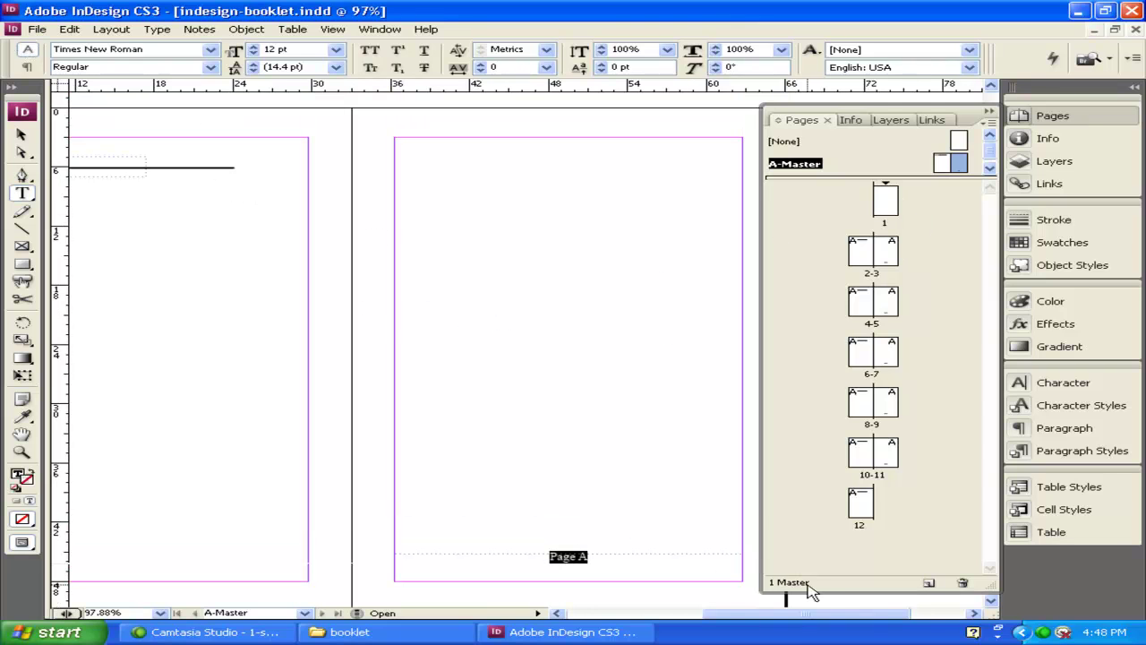
mouse_move(802, 609)
left_mouse_down()
mouse_move(758, 613)
mouse_move(789, 614)
left_mouse_up()
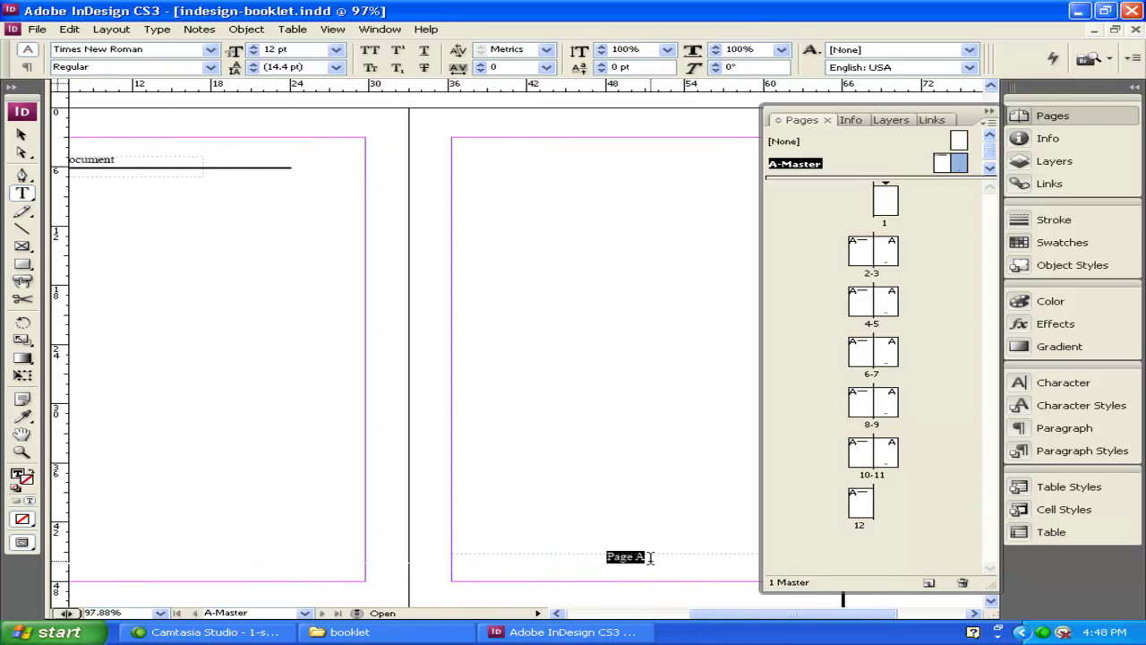
double_click(884, 201)
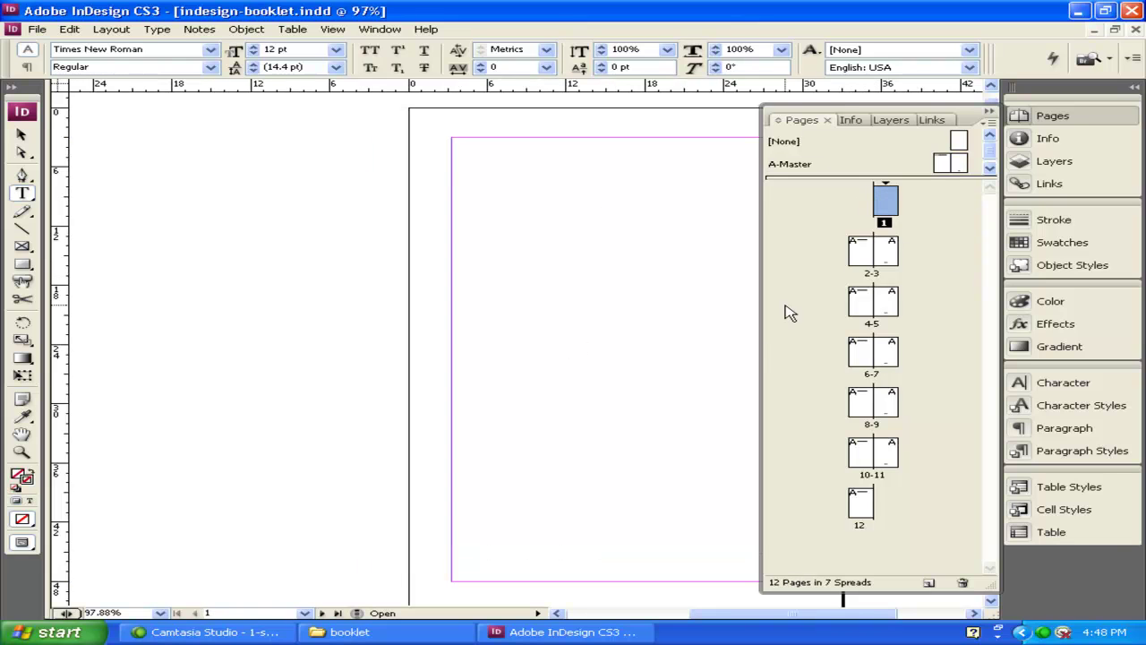
scroll(528, 376, "down", 5)
scroll(526, 387, "down", 2)
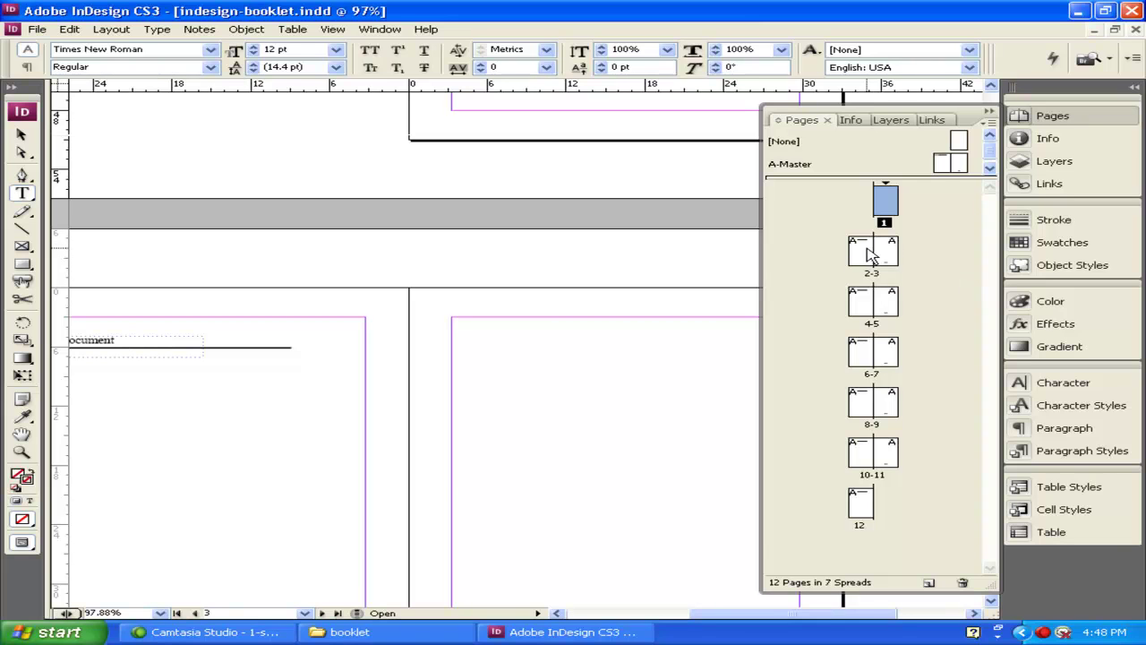
scroll(457, 486, "down", 3)
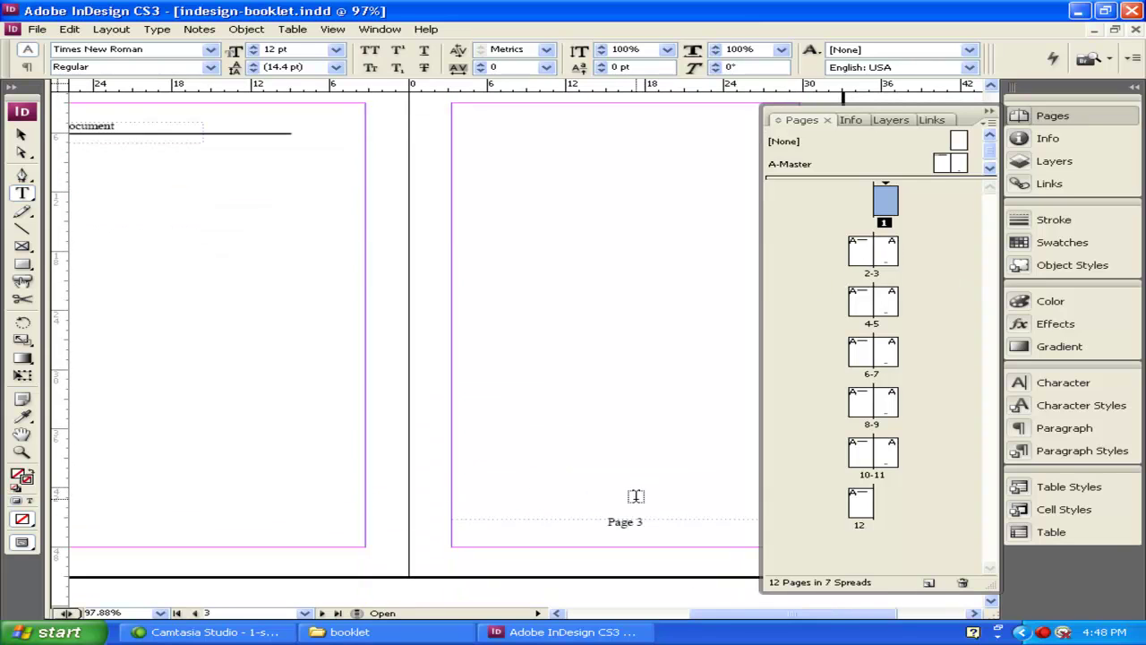
scroll(617, 491, "down", 6)
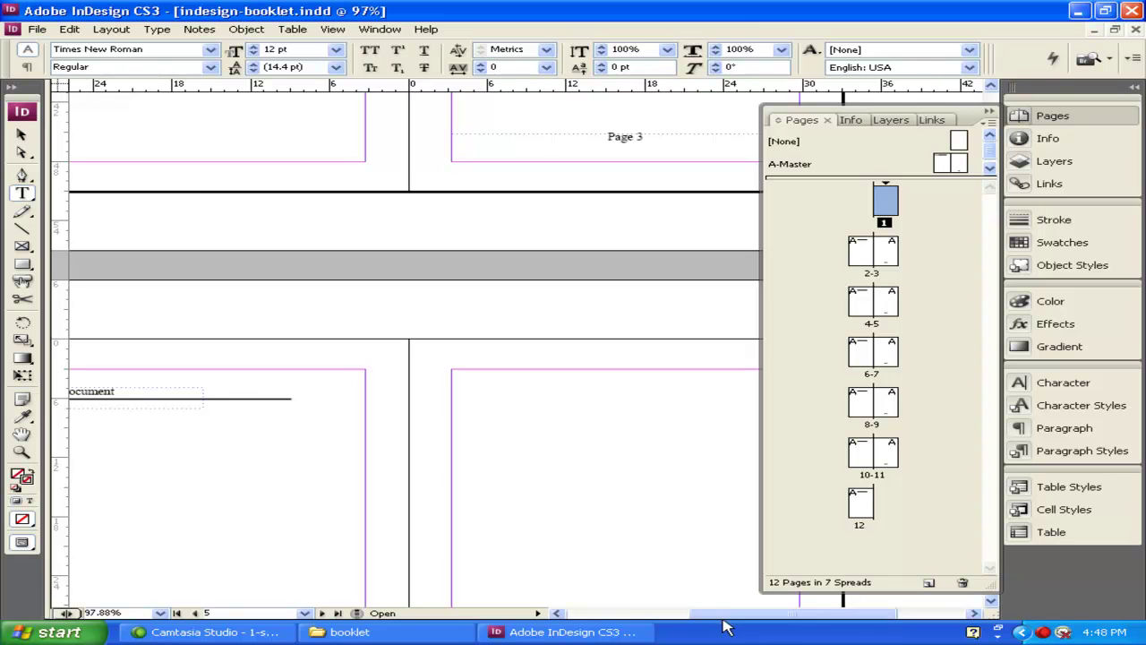
left_click_drag(734, 613, 673, 614)
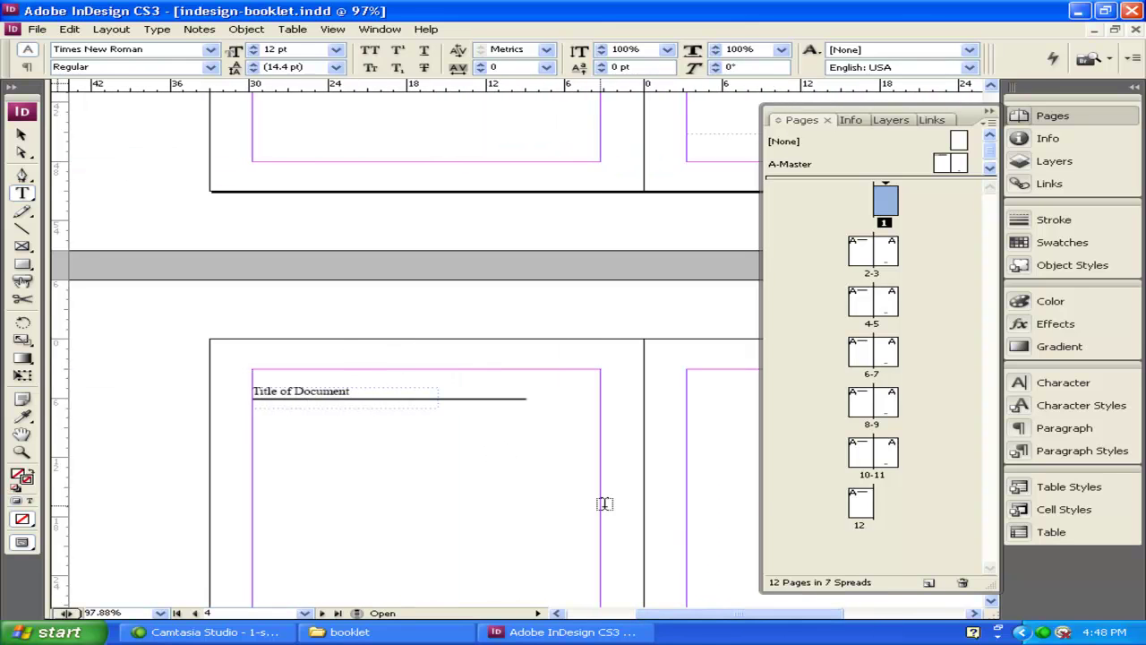
scroll(603, 501, "down", 8)
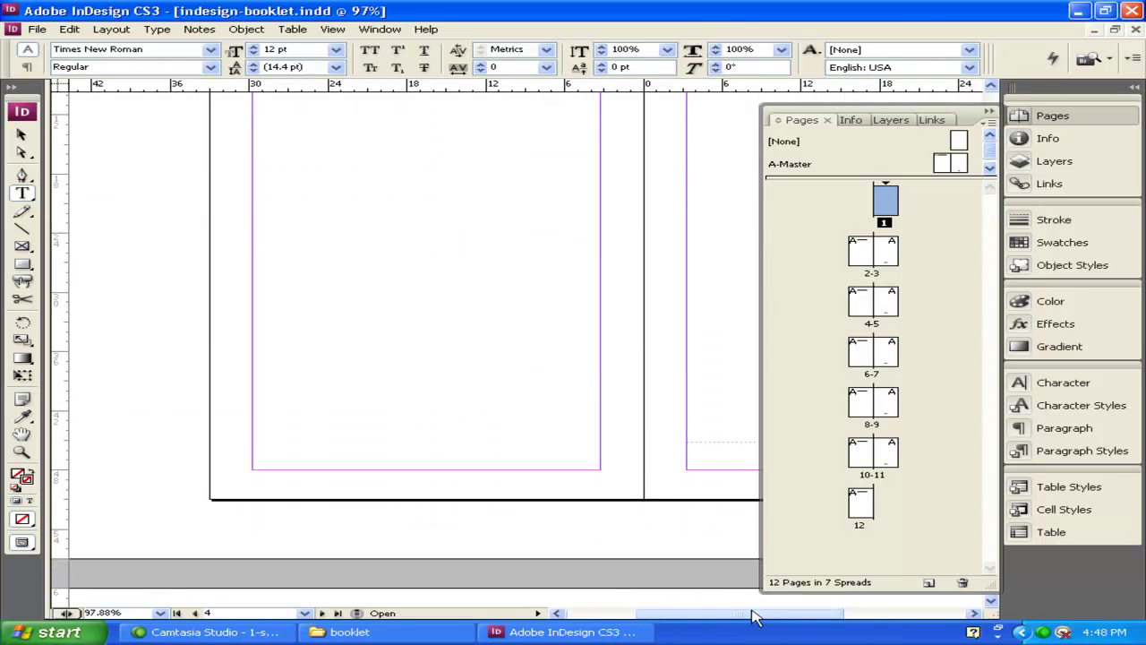
mouse_move(752, 616)
left_mouse_down()
mouse_move(805, 615)
mouse_move(736, 610)
mouse_move(774, 613)
left_mouse_up()
scroll(615, 483, "up", 5)
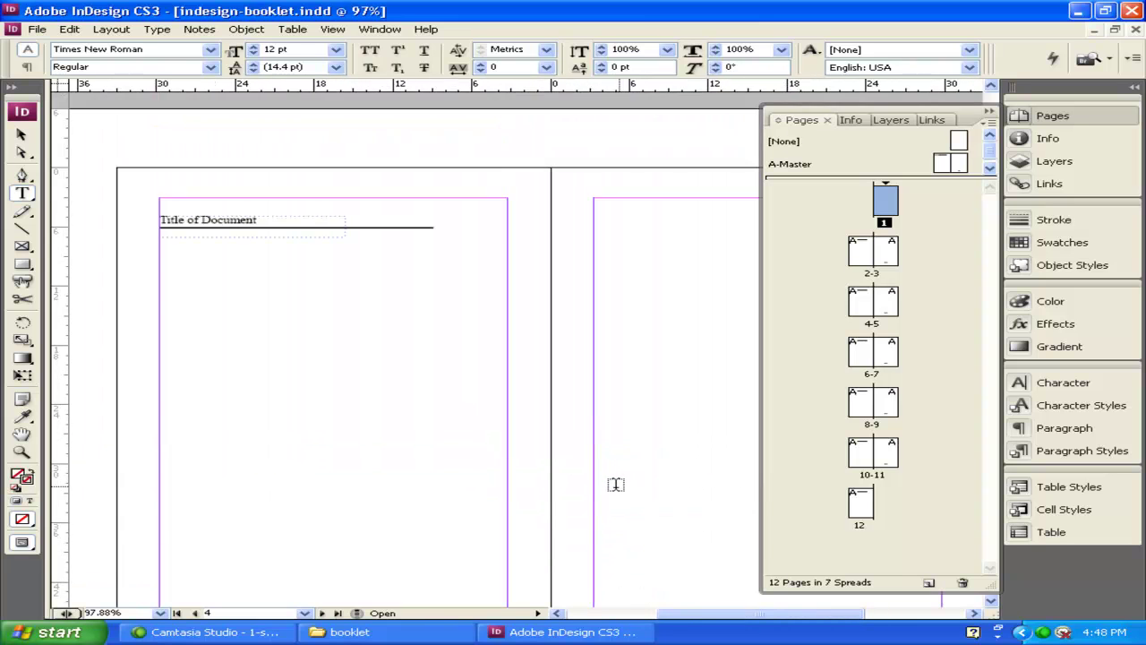
scroll(615, 483, "up", 6)
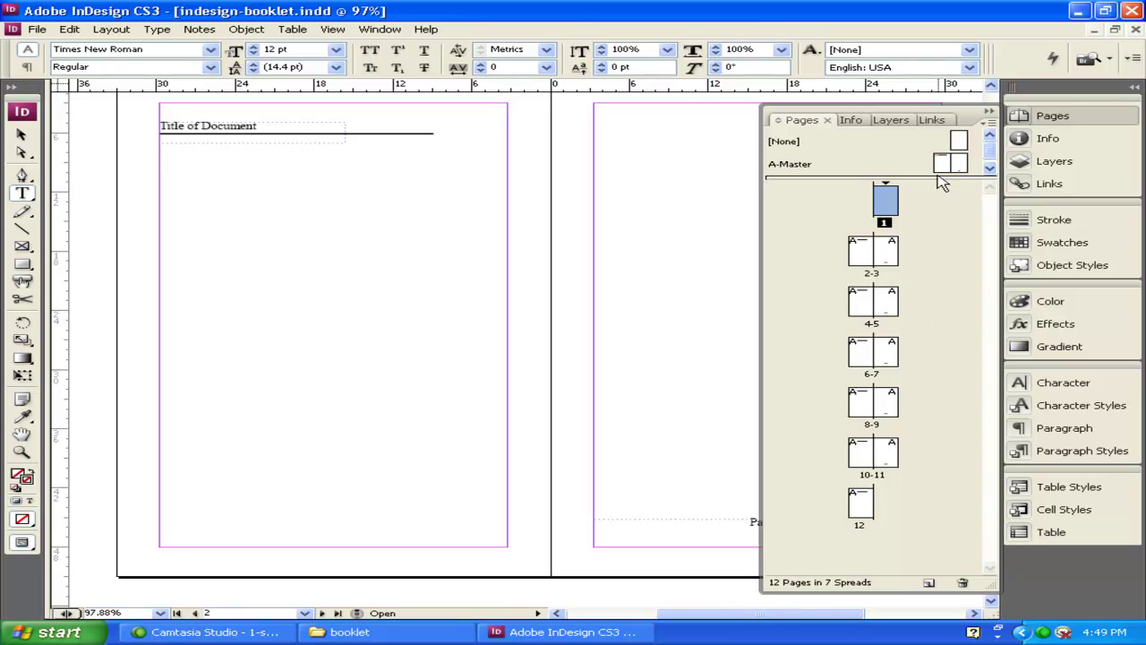
Step: Enlarge the masters section of the Pages panel and select A-Master
left_click_drag(914, 177, 913, 259)
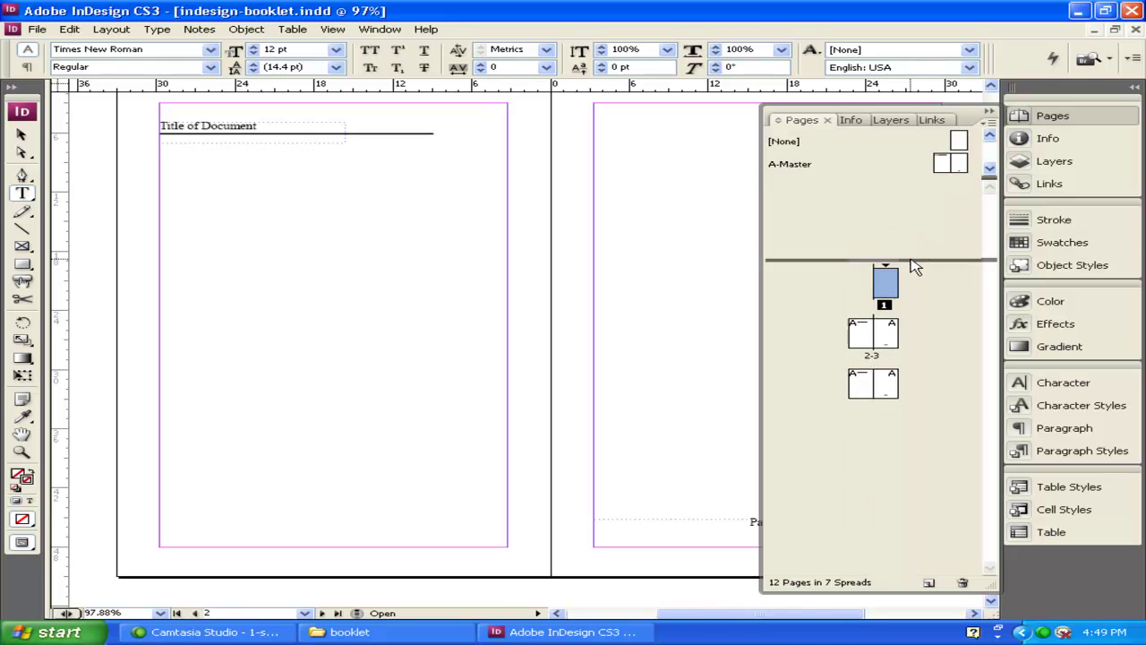
right_click(846, 202)
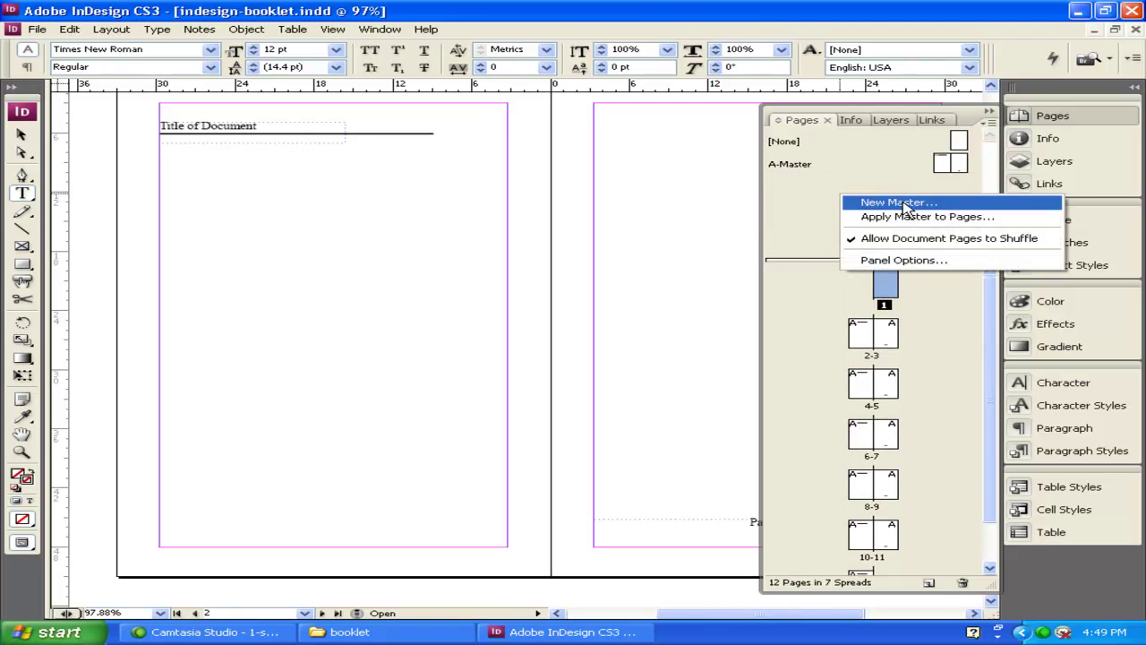
left_click(820, 165)
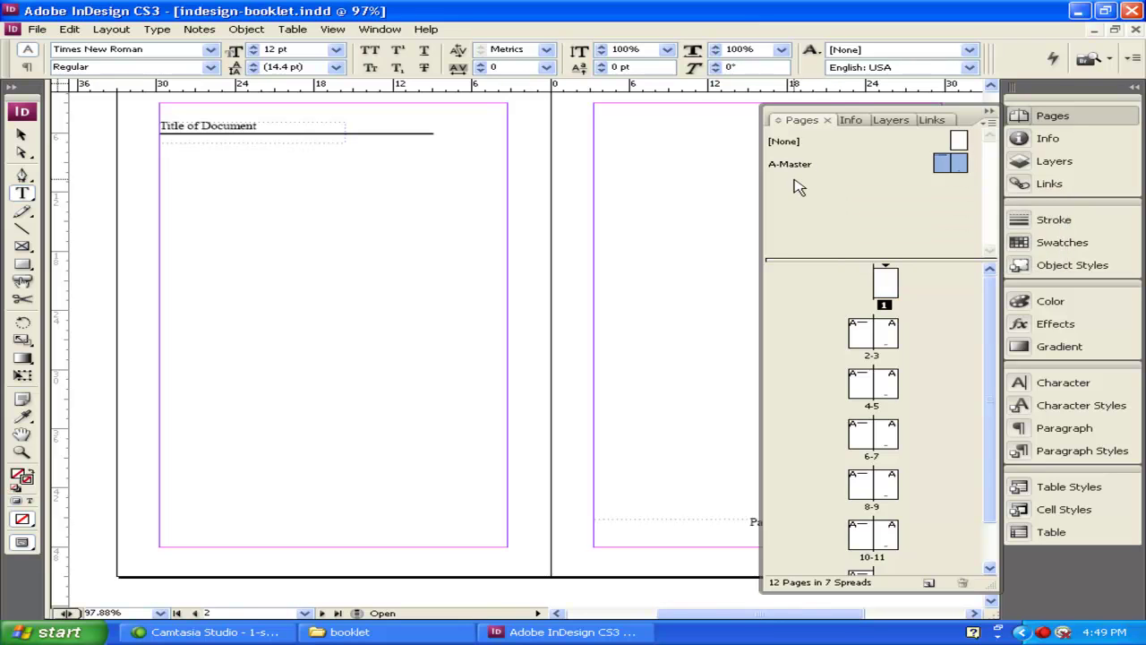